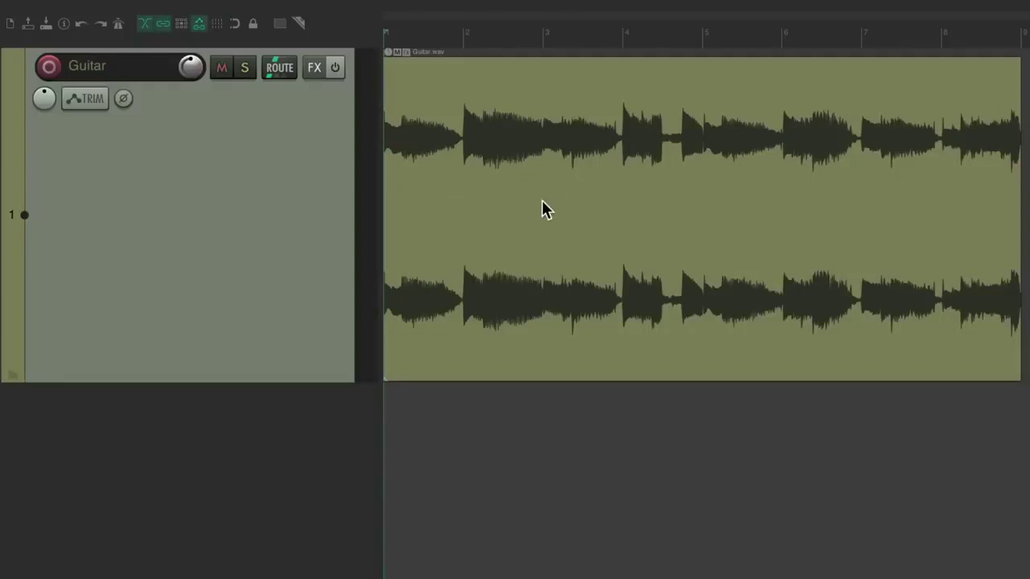
Step: Play back the Guitar track from the start to hear it without effects, and stop playback
key("space")
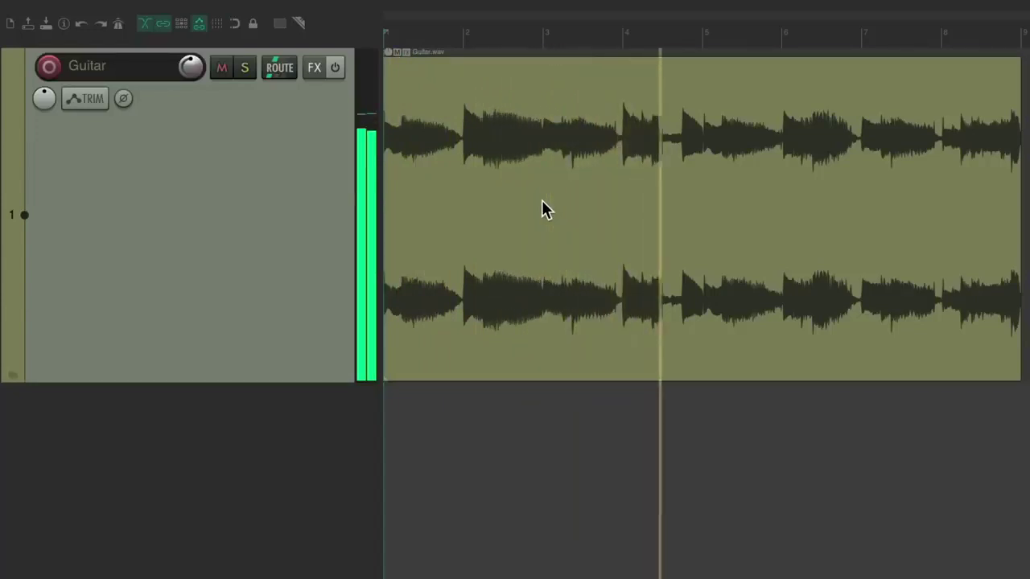
key("space")
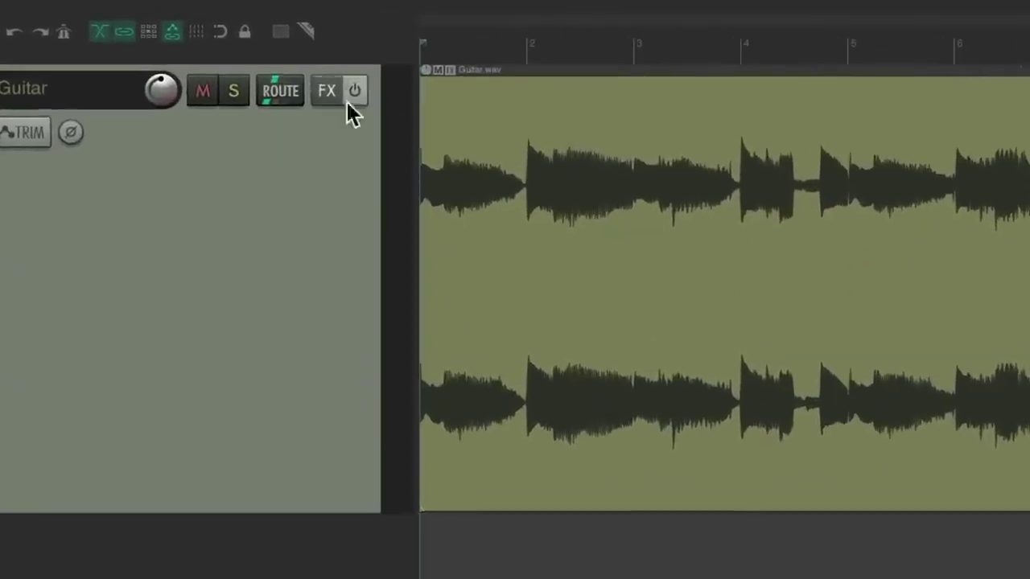
Step: Add the ReaEQ and ReaComp plug-ins to the Guitar track's effects chain
left_click(313, 67)
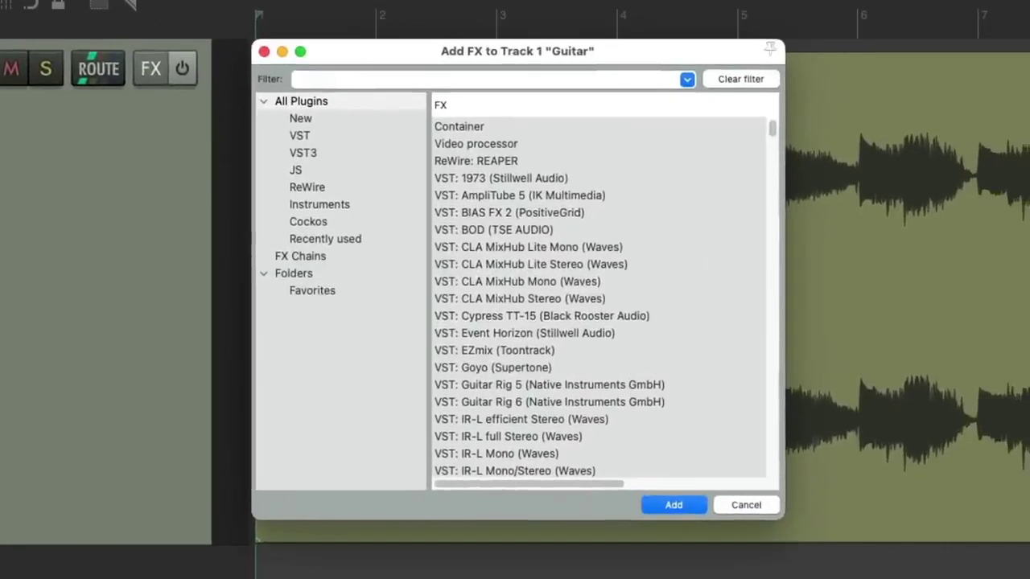
type("eq")
double_click(546, 126)
double_click(232, 186)
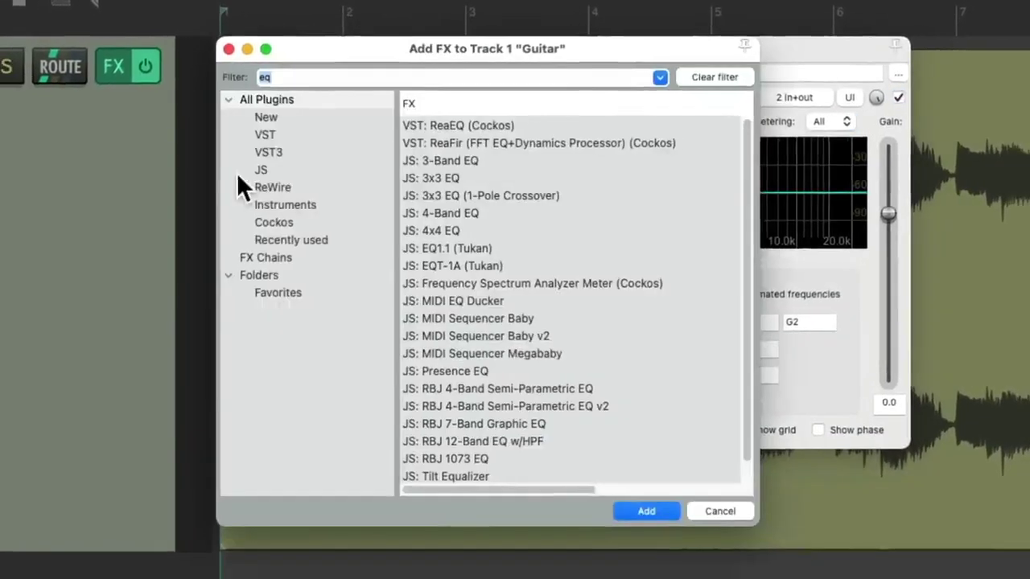
type("comp")
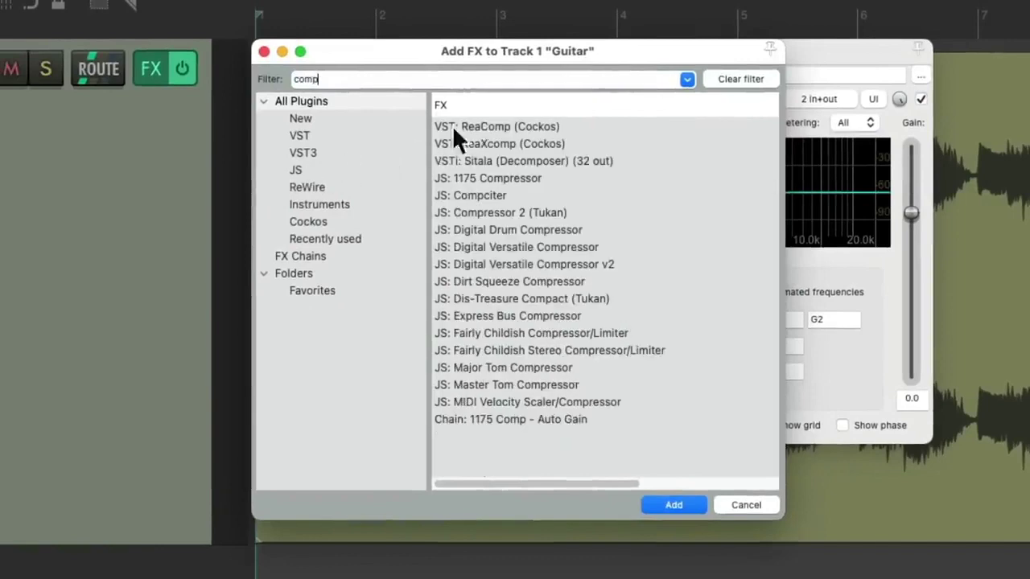
double_click(452, 125)
Step: Add the ReaDelay and ReaVerb plug-ins to the Guitar track after ReaComp
double_click(318, 153)
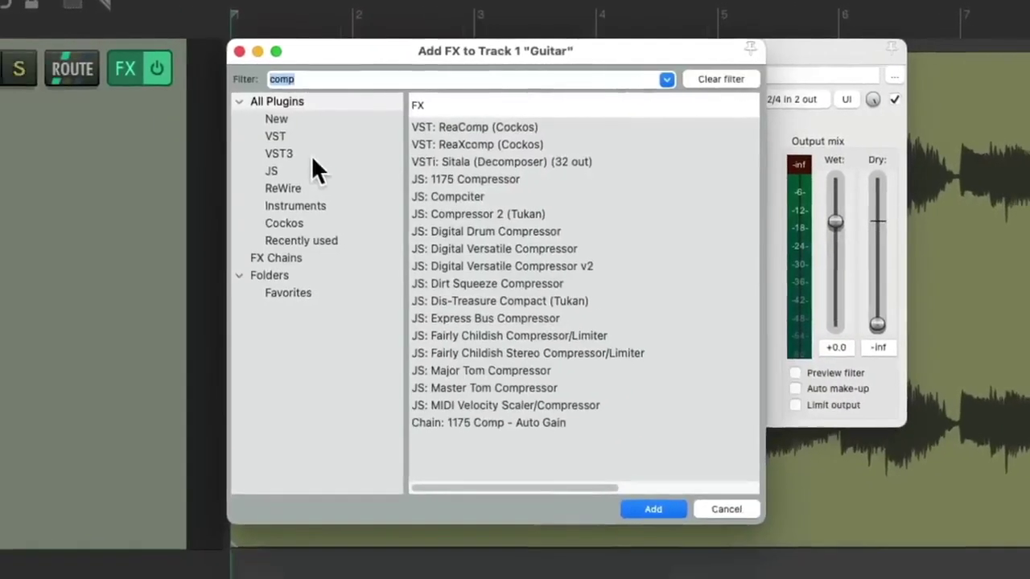
type("delay")
left_click(490, 129)
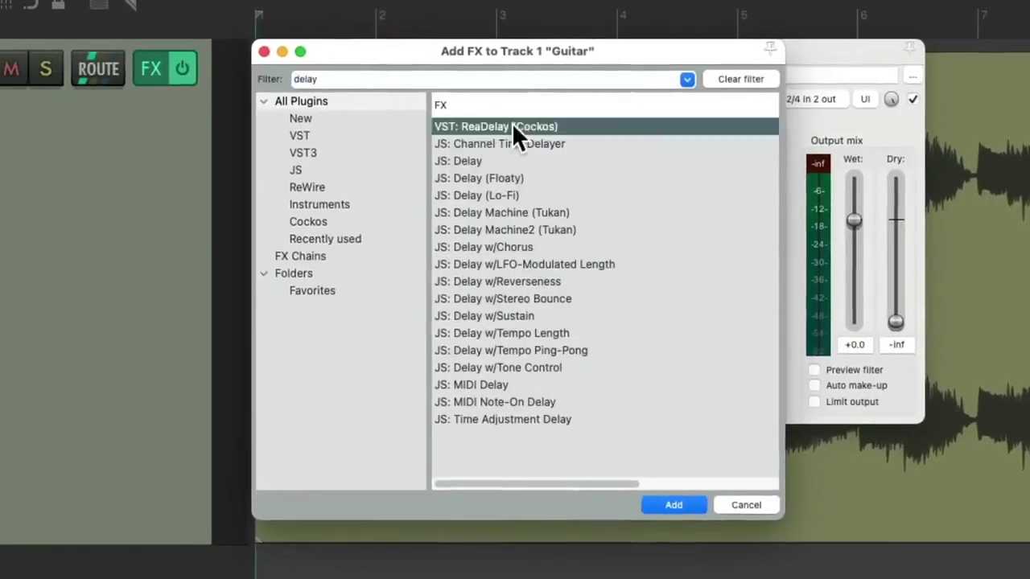
double_click(512, 126)
double_click(253, 198)
type("verb")
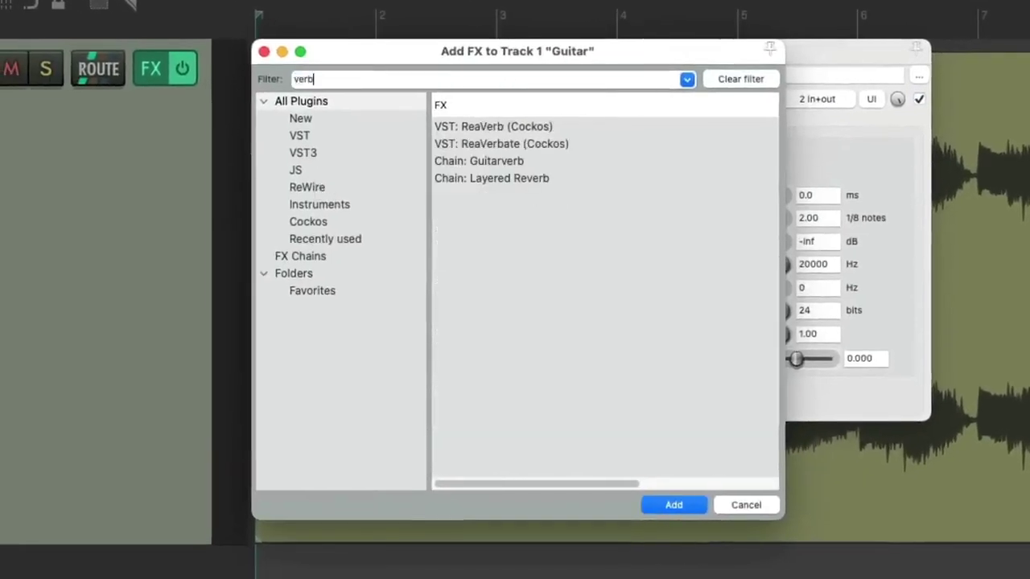
double_click(502, 126)
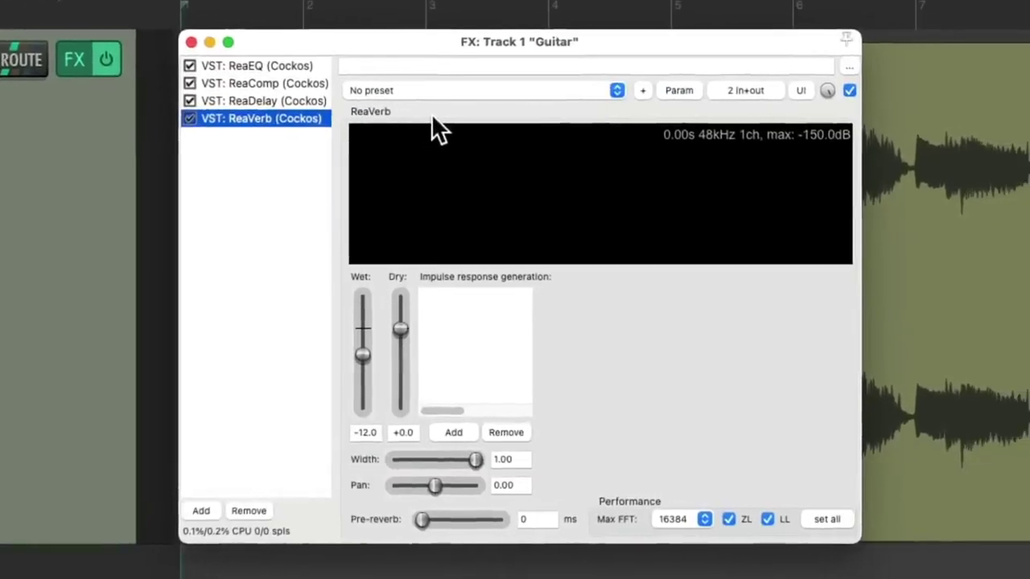
Step: Examine the settings of ReaEQ, ReaComp, ReaDelay and ReaVerb in the Guitar track's effects chain
left_click(256, 202)
left_click(296, 66)
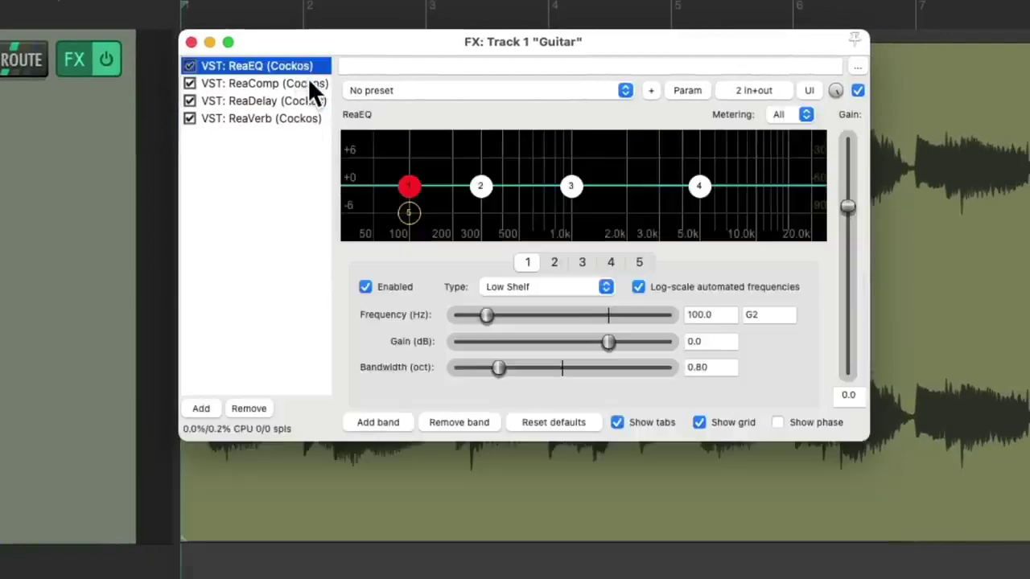
left_click(309, 80)
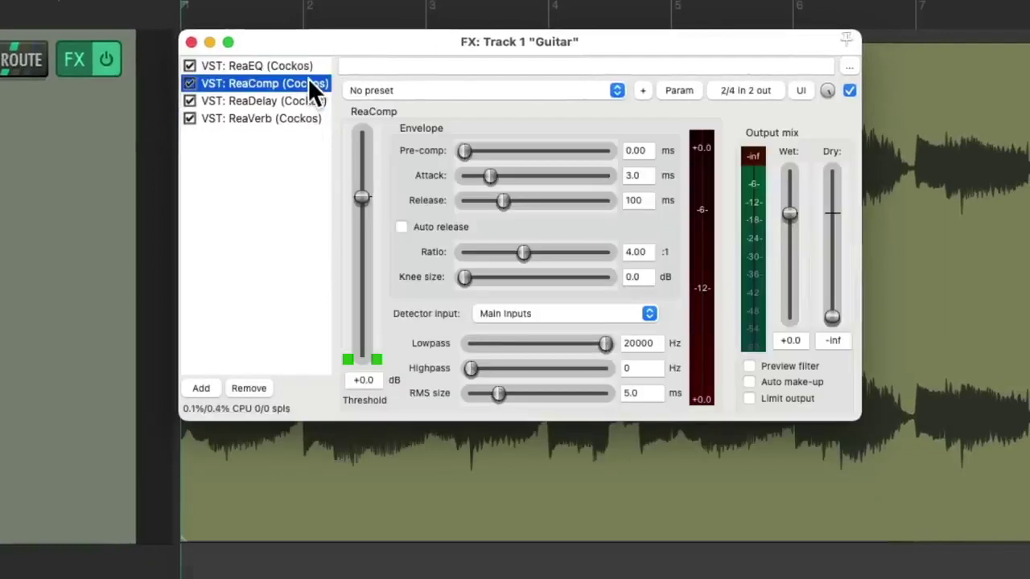
left_click(293, 101)
left_click(298, 117)
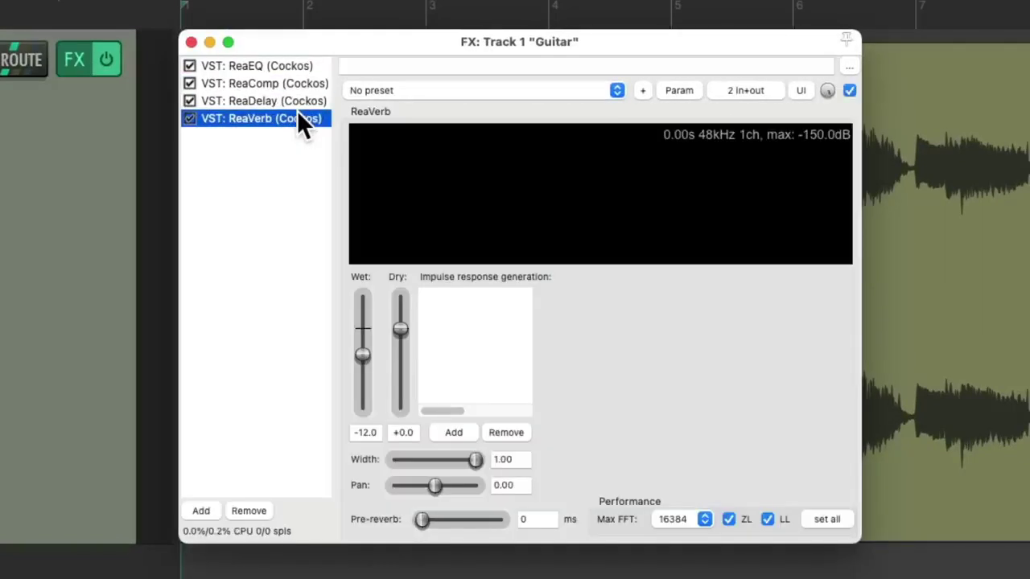
left_click(301, 101)
left_click(313, 117)
left_click(304, 68)
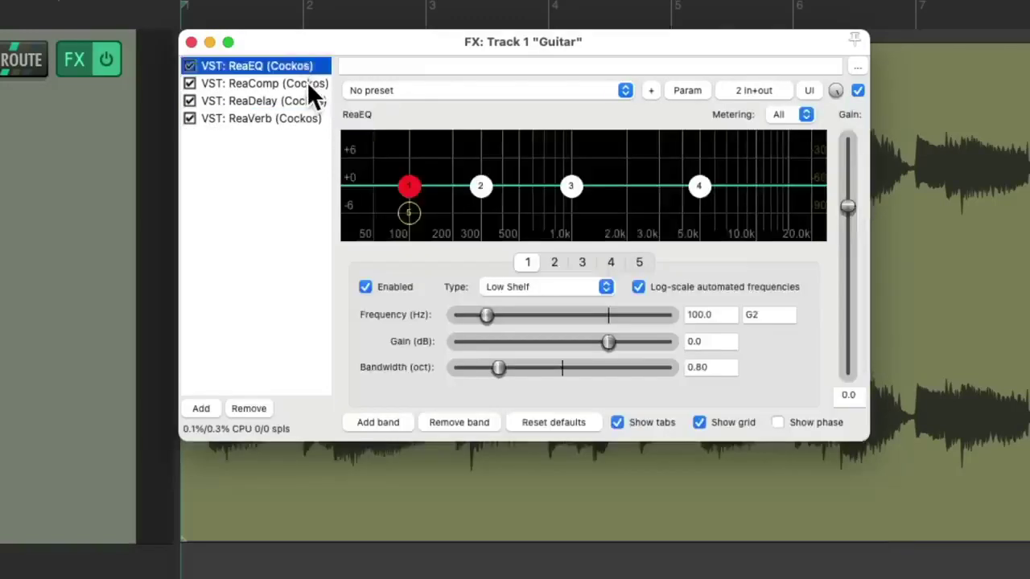
left_click(309, 84)
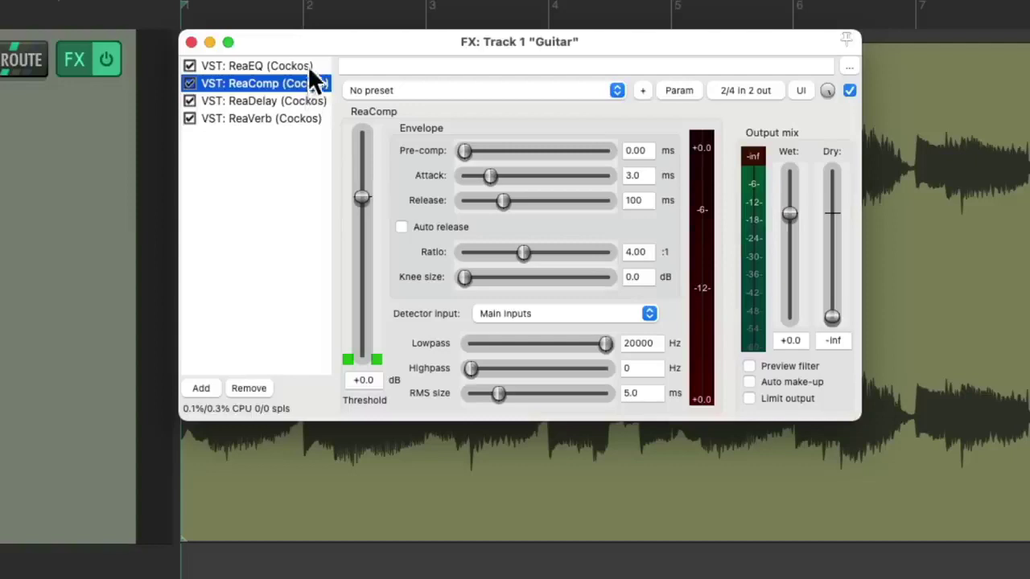
Step: Move ReaEQ and ReaComp together into a container and view each plug-in inside it
left_click(290, 65)
left_click(294, 84, "shift")
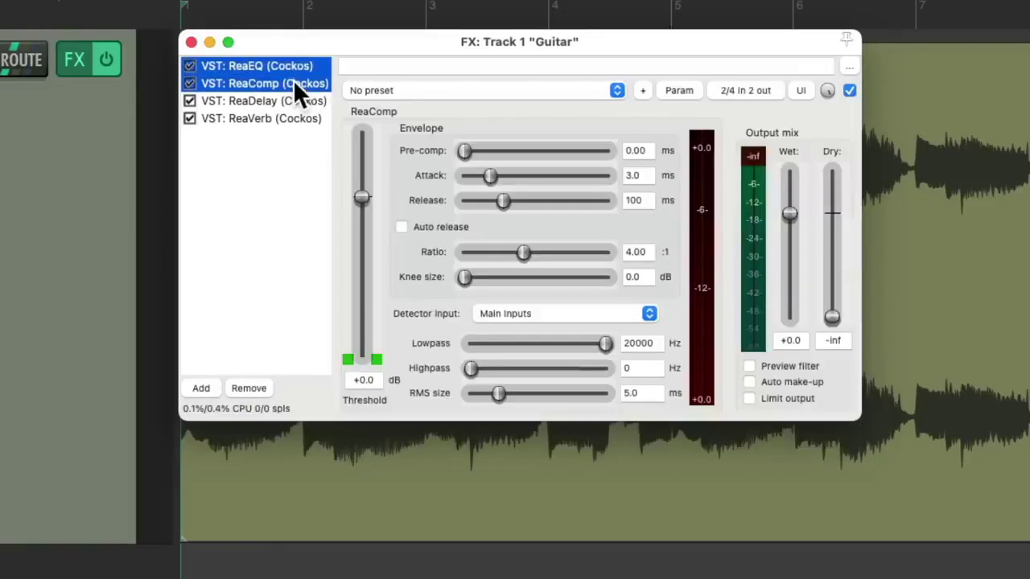
right_click(283, 73)
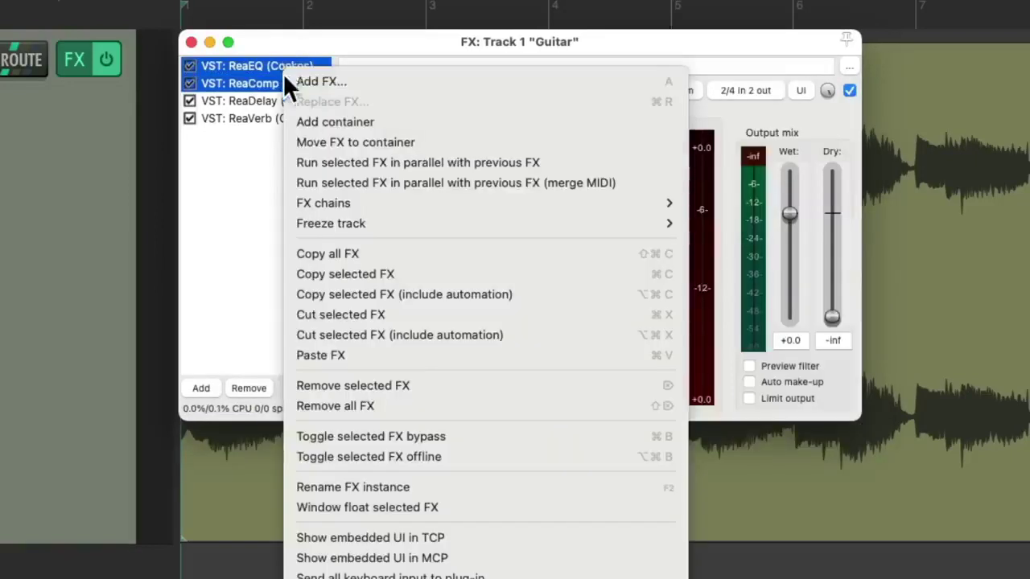
left_click(290, 145)
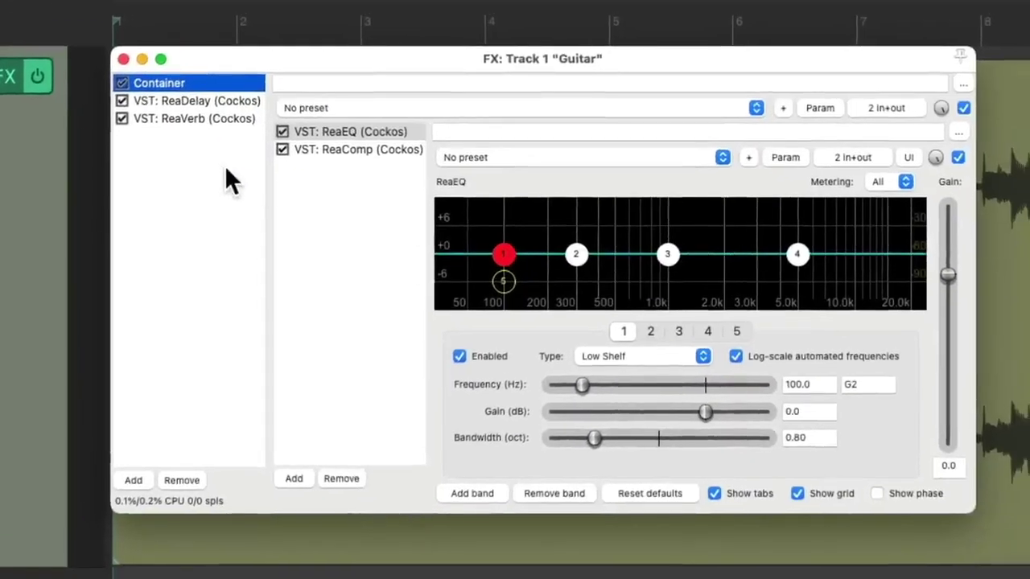
left_click(388, 131)
left_click(415, 152)
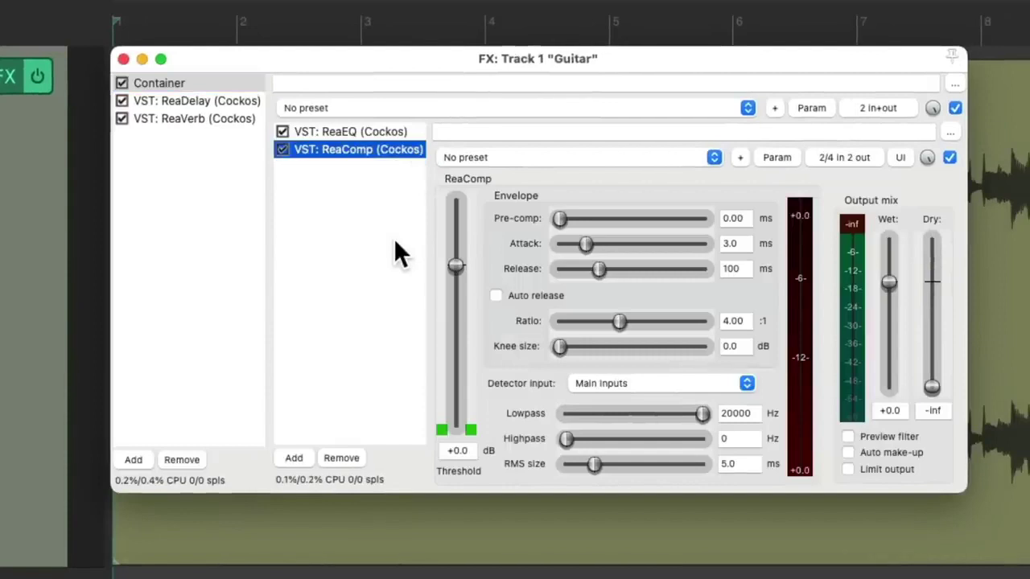
Step: Move ReaDelay and ReaVerb together into a second container
left_click(220, 102)
left_click(222, 118)
left_click(198, 100, "shift")
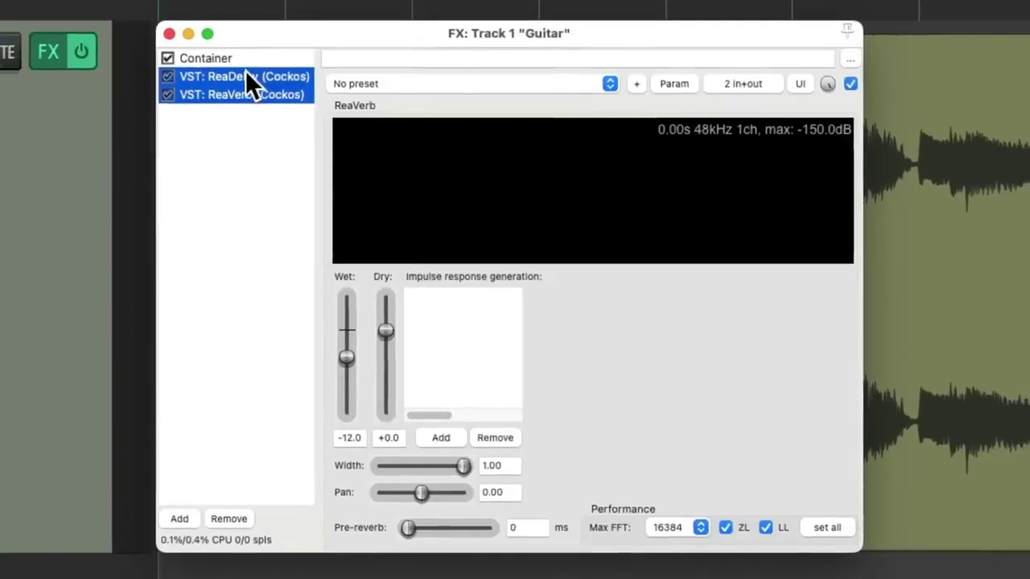
right_click(246, 71)
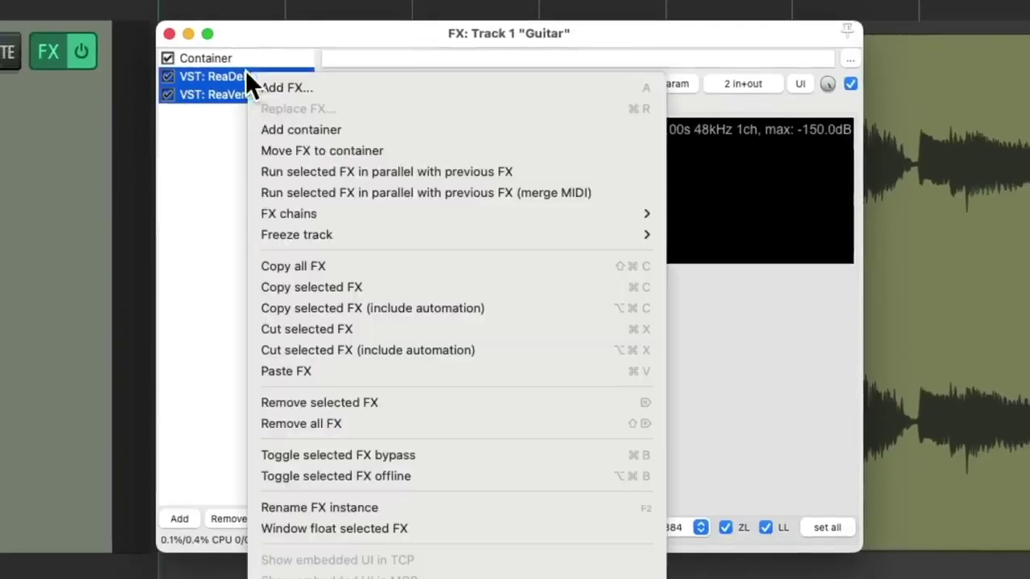
left_click(256, 150)
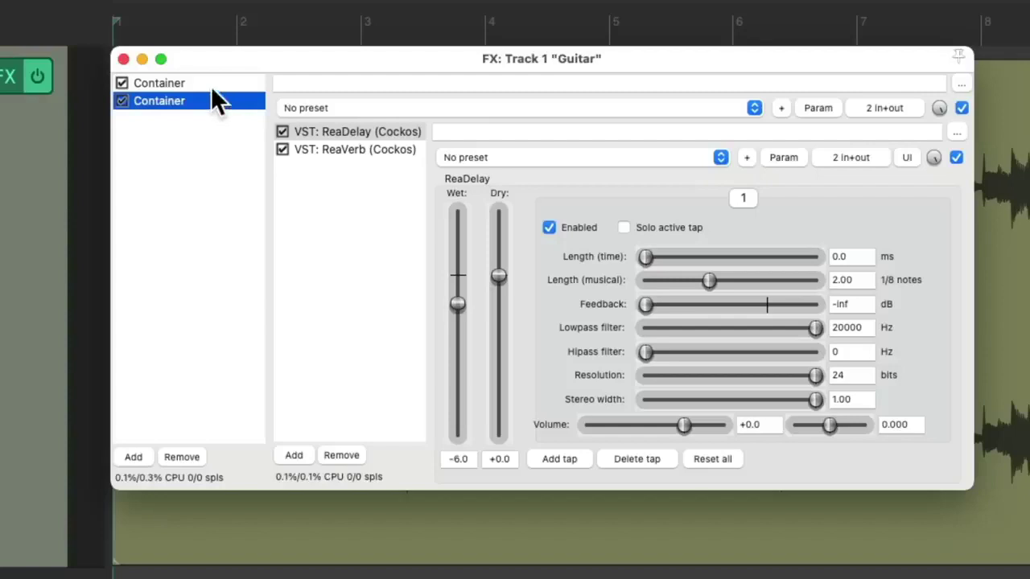
Step: Check which plug-ins each container holds and rename the one with ReaEQ and ReaComp as "EQ & Comp"
left_click(229, 85)
left_click(222, 98)
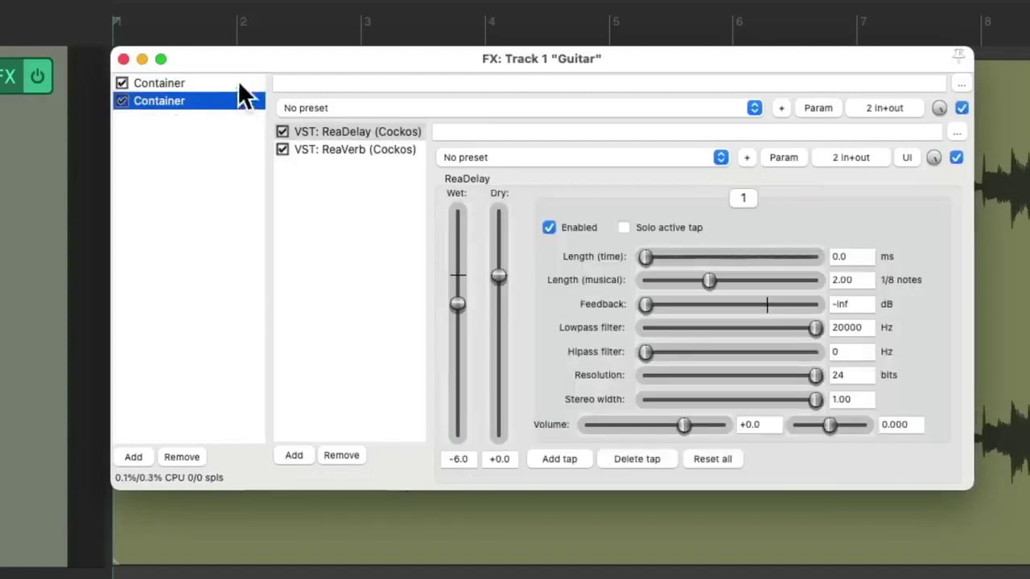
left_click(223, 81)
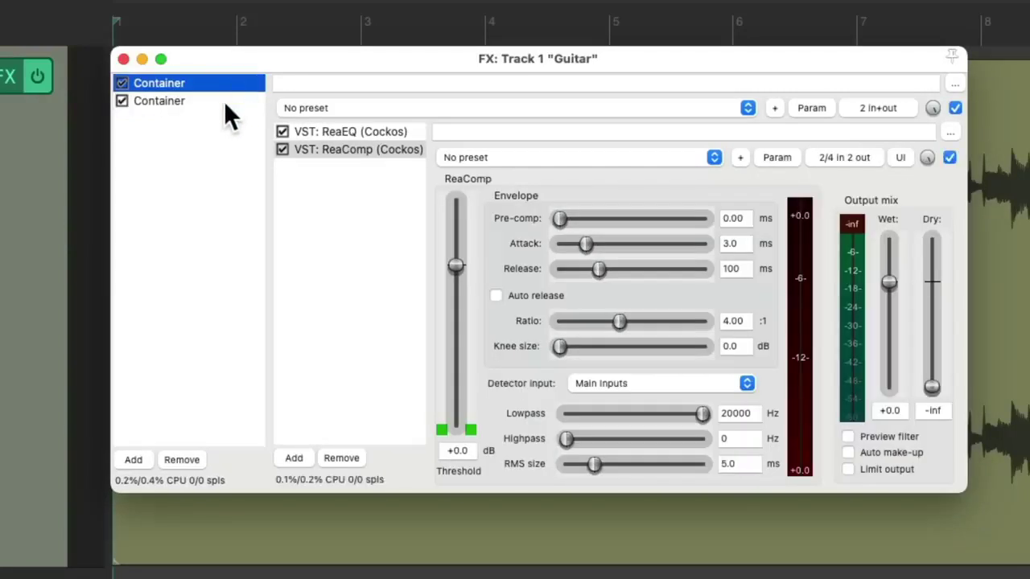
left_click(223, 100)
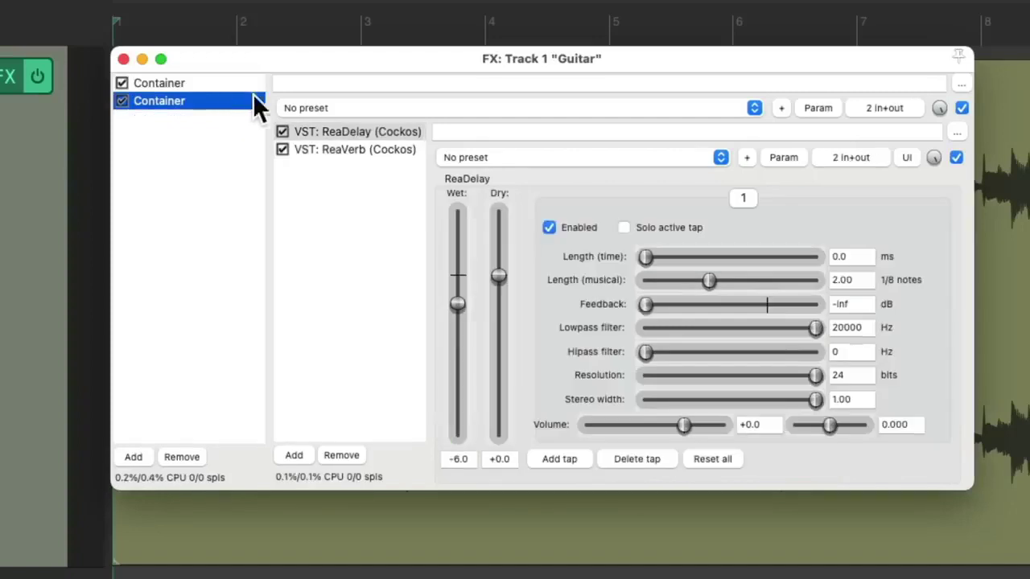
left_click(217, 78)
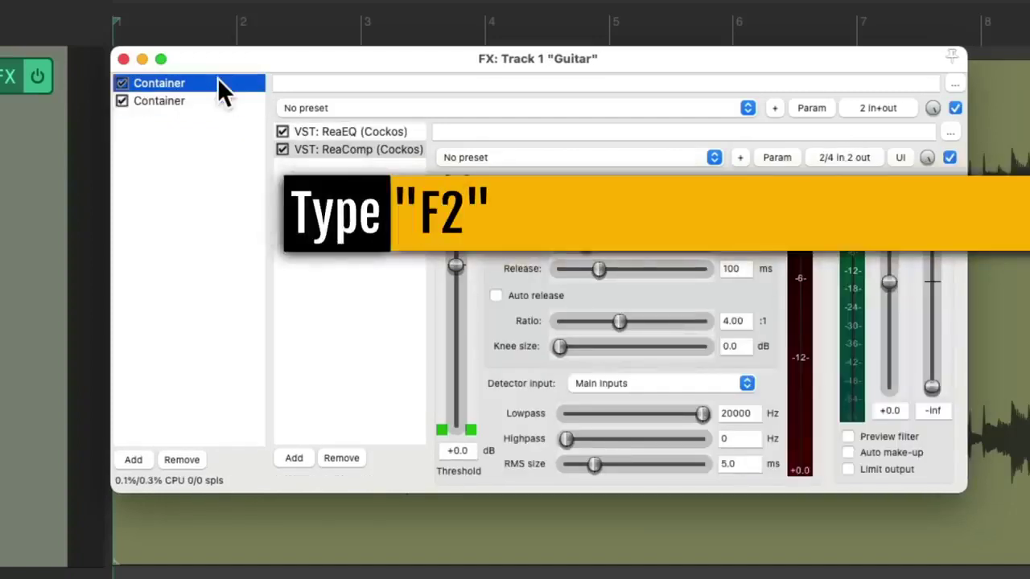
key("F2")
type("EQ & Comp")
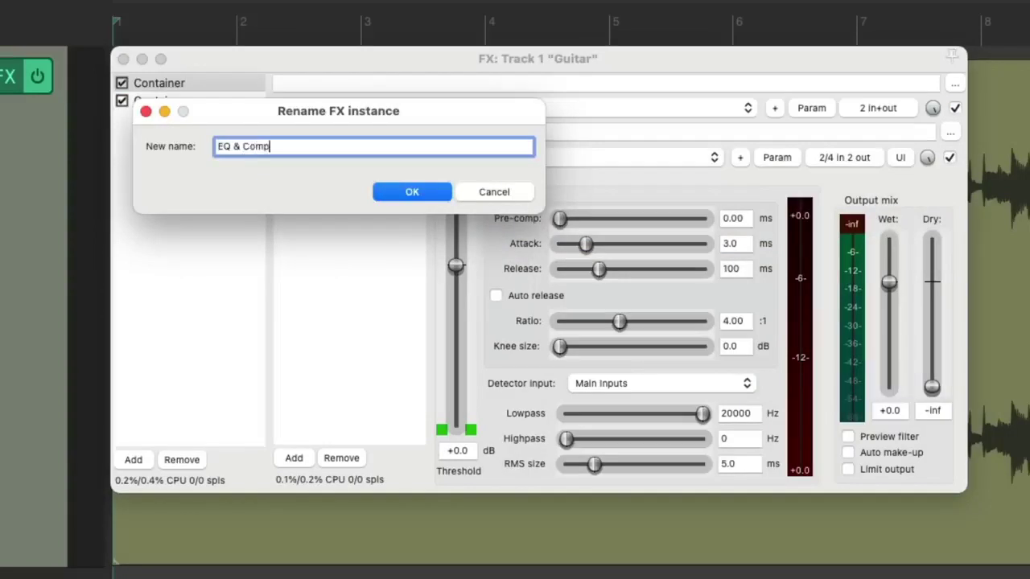
key("Return")
Step: Rename the container holding ReaDelay and ReaVerb as "Delay & Reverb"
left_click(212, 101)
key("F2")
type("Delay & Reverb")
key("Return")
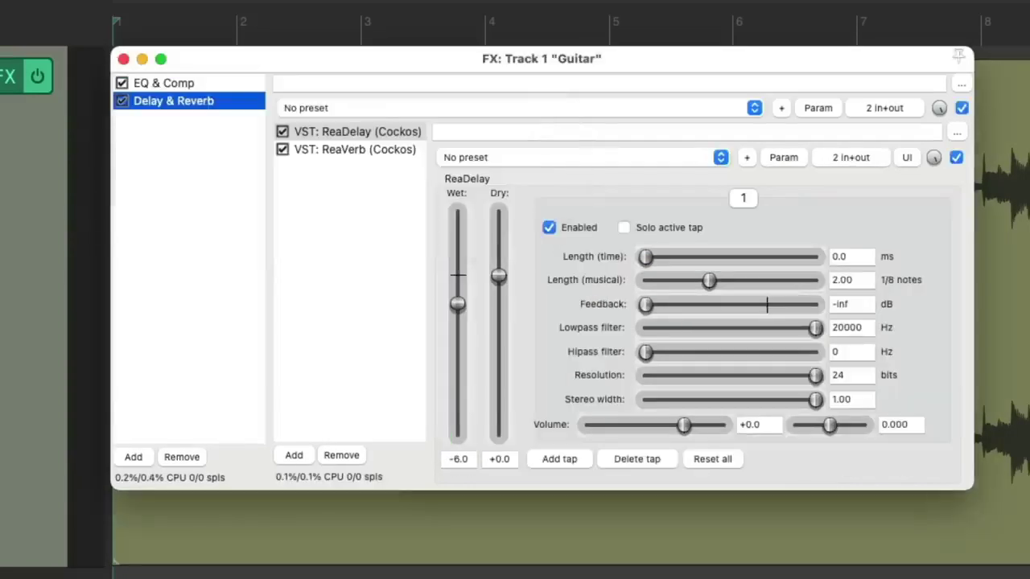
Step: Toggle the bypass of the EQ & Comp and Delay & Reverb containers off and on again
left_click(228, 87)
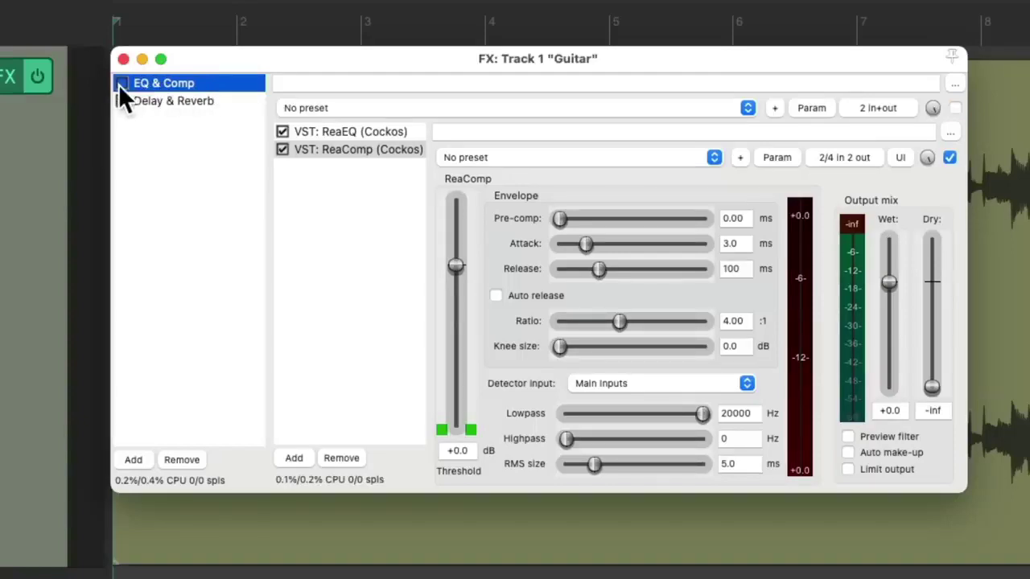
left_click(244, 101)
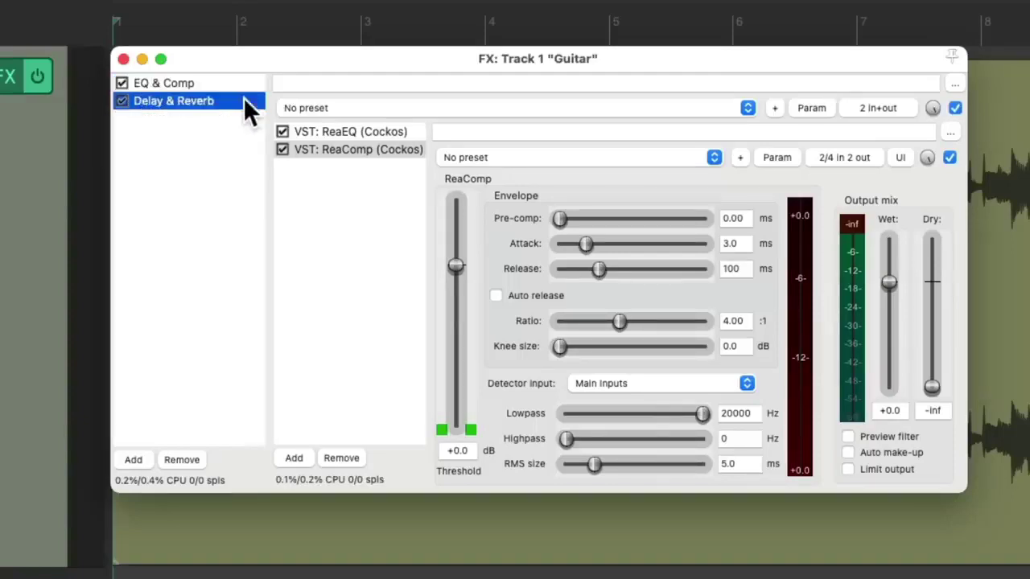
left_click(122, 101)
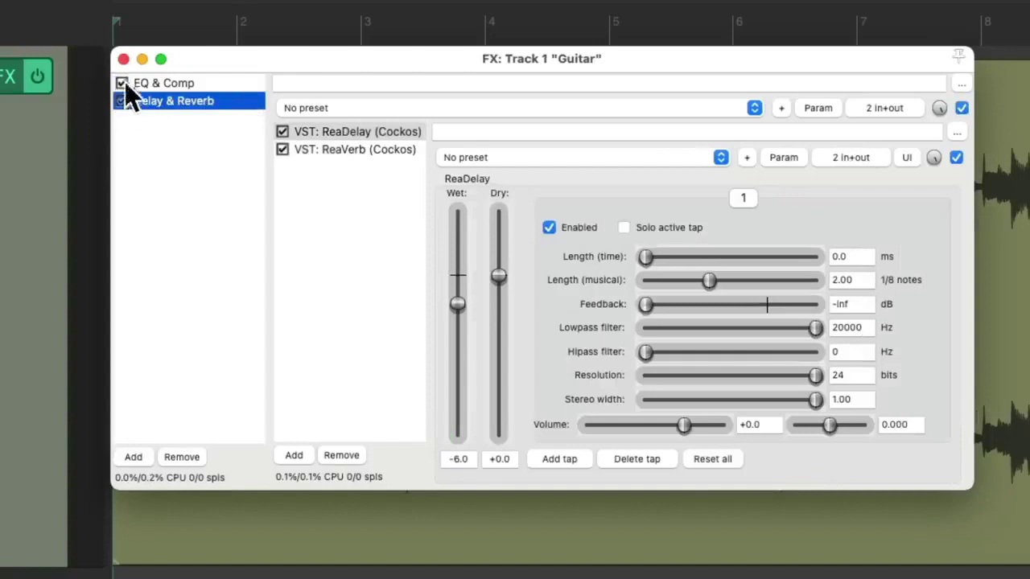
Step: Close the effects chain, open the EQ & Comp container in its own window from the Guitar track, and view both its plug-ins before closing it
left_click(123, 59)
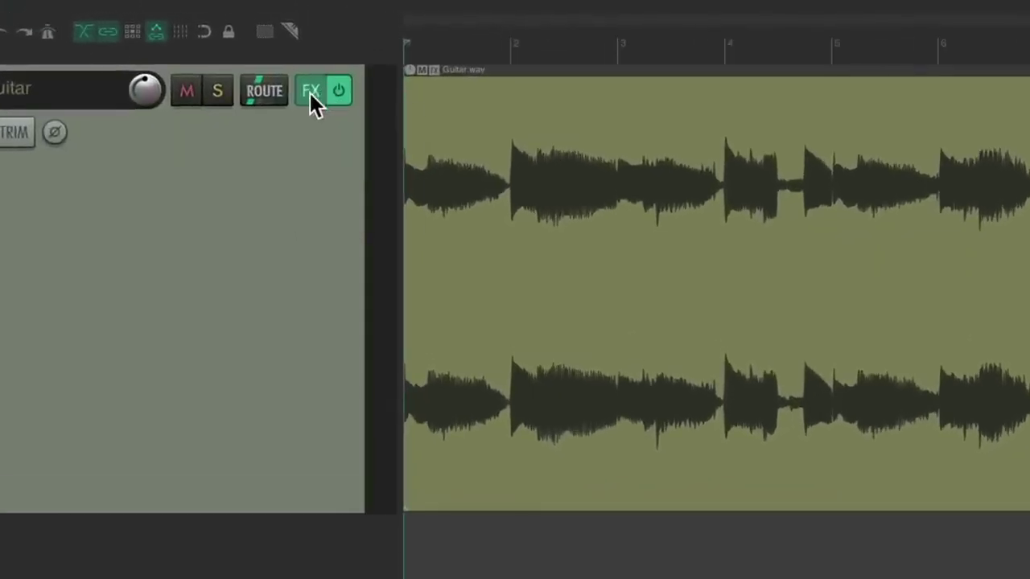
right_click(316, 72)
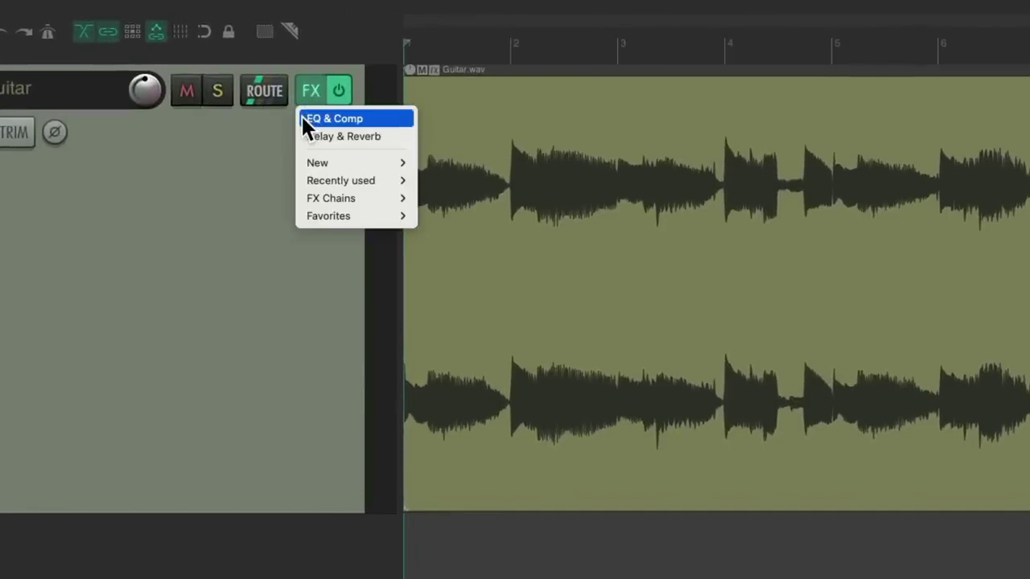
left_click(304, 120)
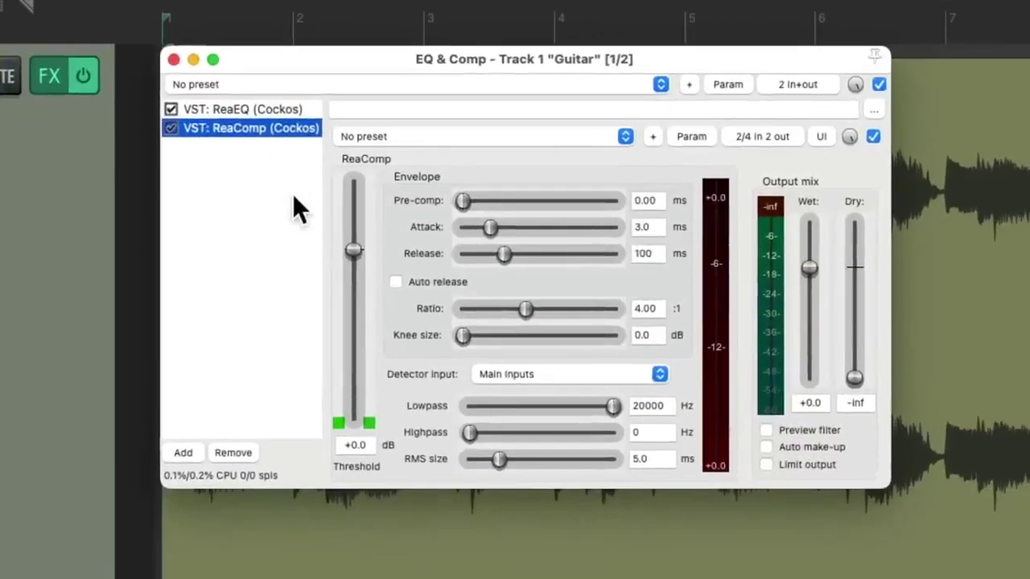
left_click(290, 108)
left_click(299, 128)
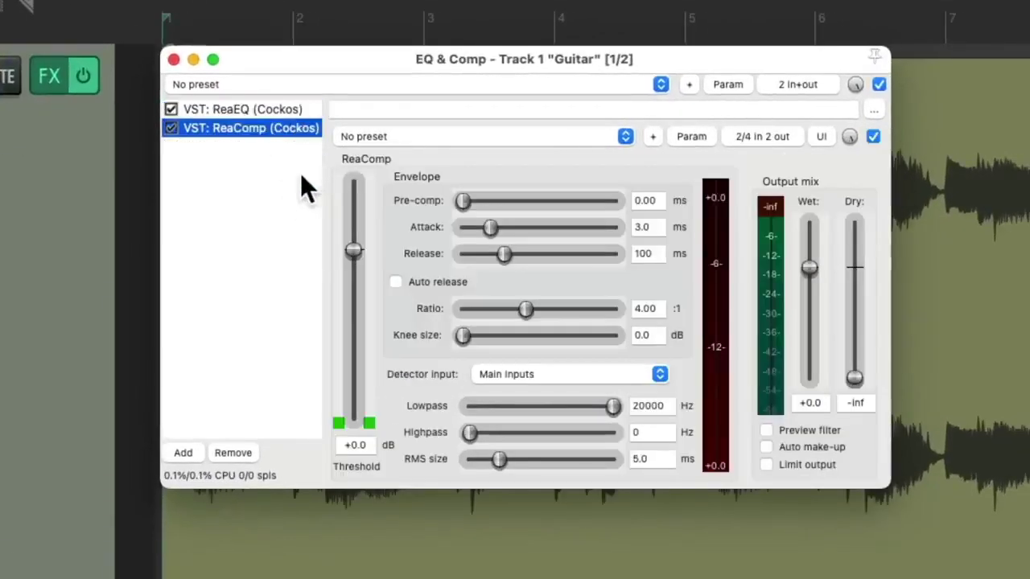
left_click(173, 59)
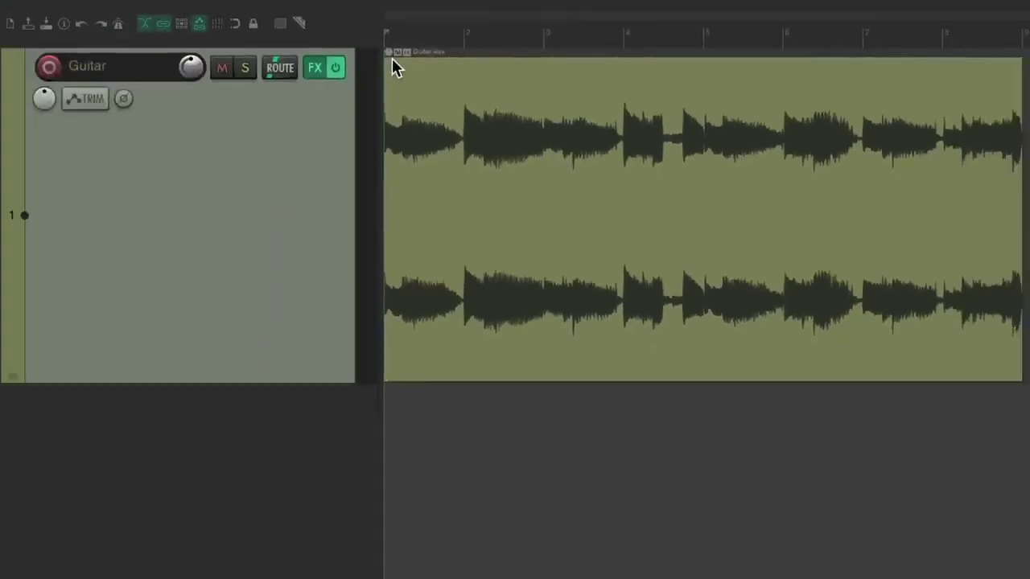
Step: Open the Delay & Reverb container in its own window from the Guitar track and view both its plug-ins before closing it
left_click(315, 67)
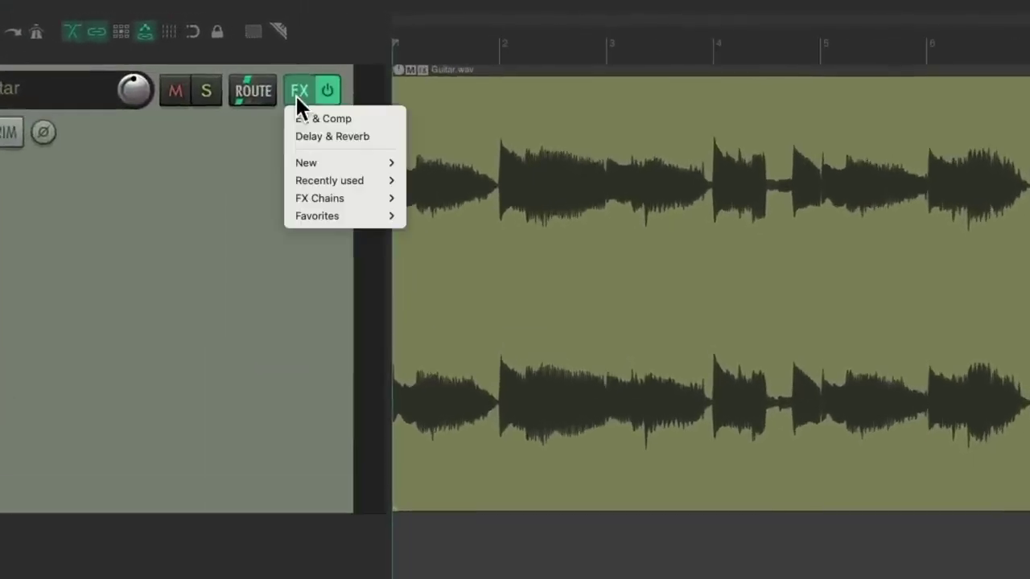
left_click(293, 137)
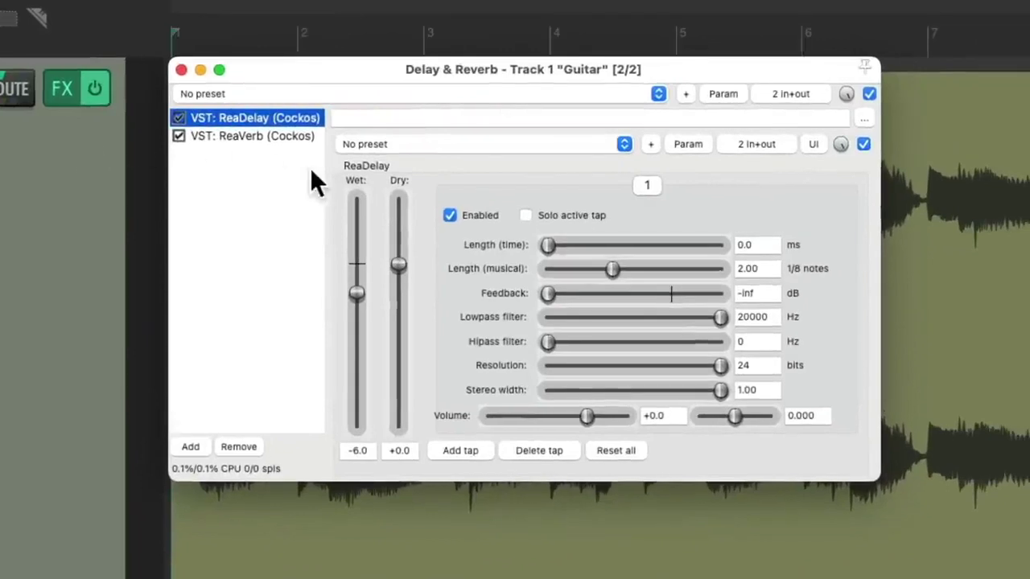
left_click(298, 136)
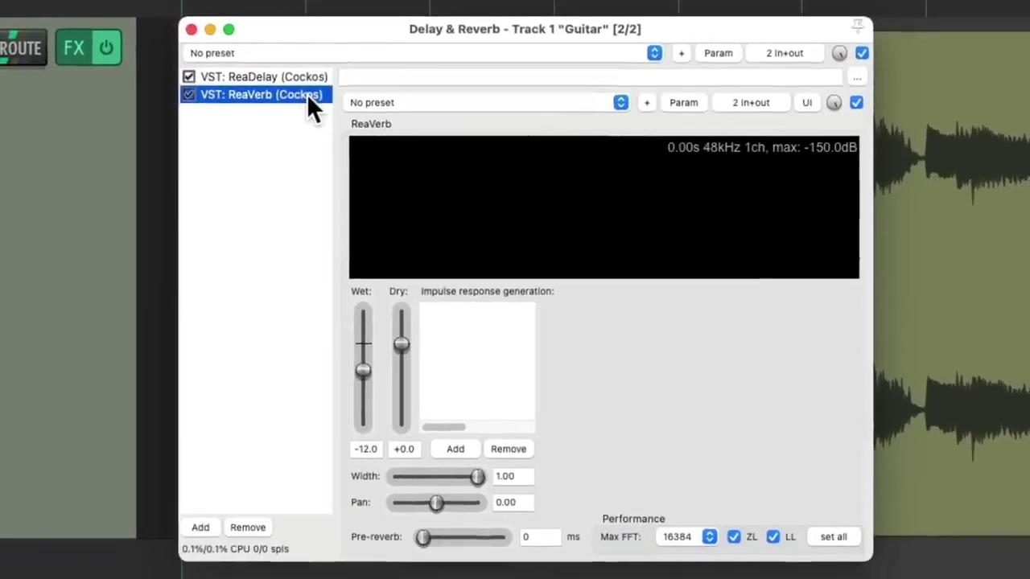
left_click(300, 75)
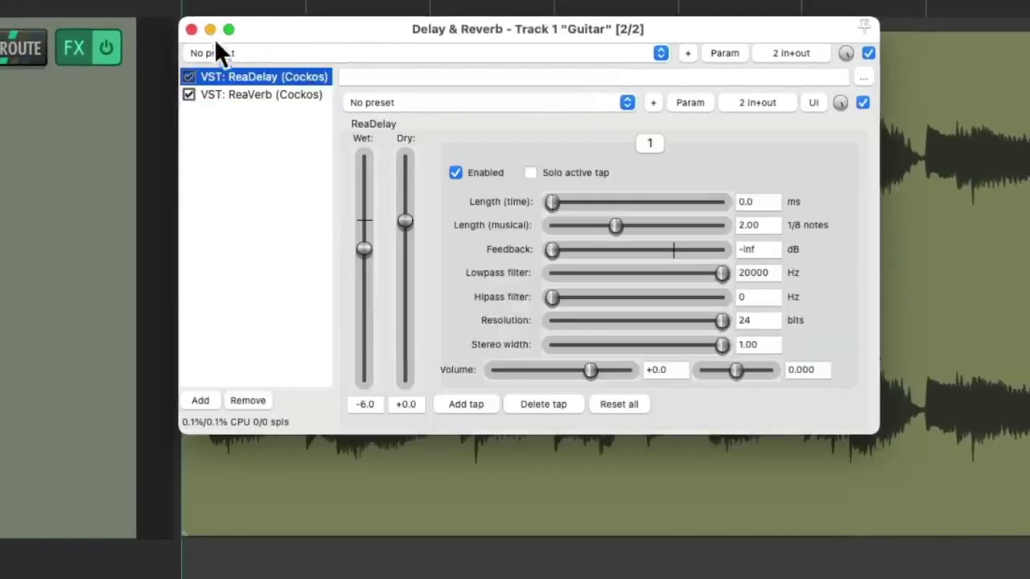
left_click(192, 29)
Step: Reopen the Guitar track's effects chain and view the EQ & Comp container
left_click(74, 48)
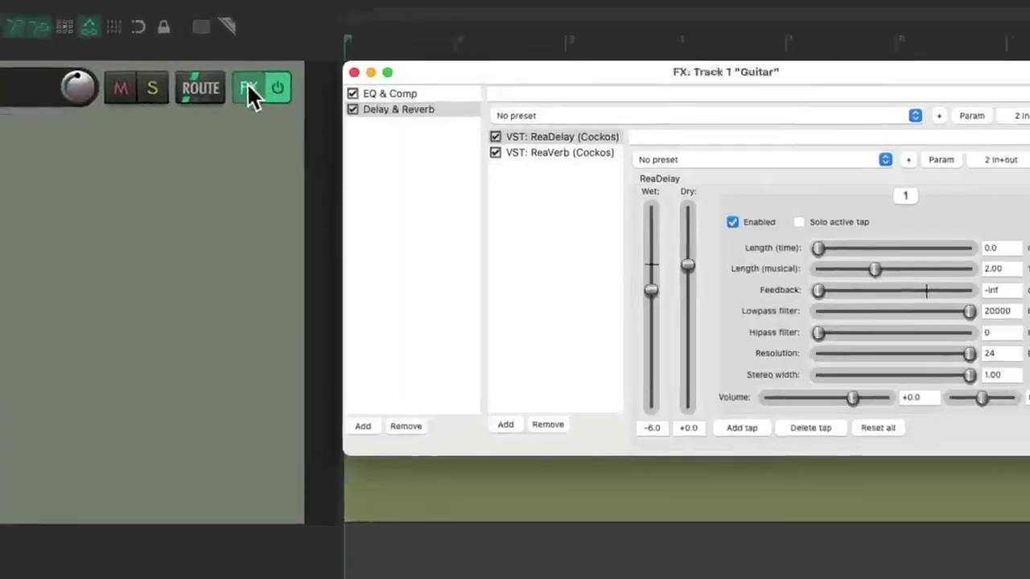
left_click(364, 92)
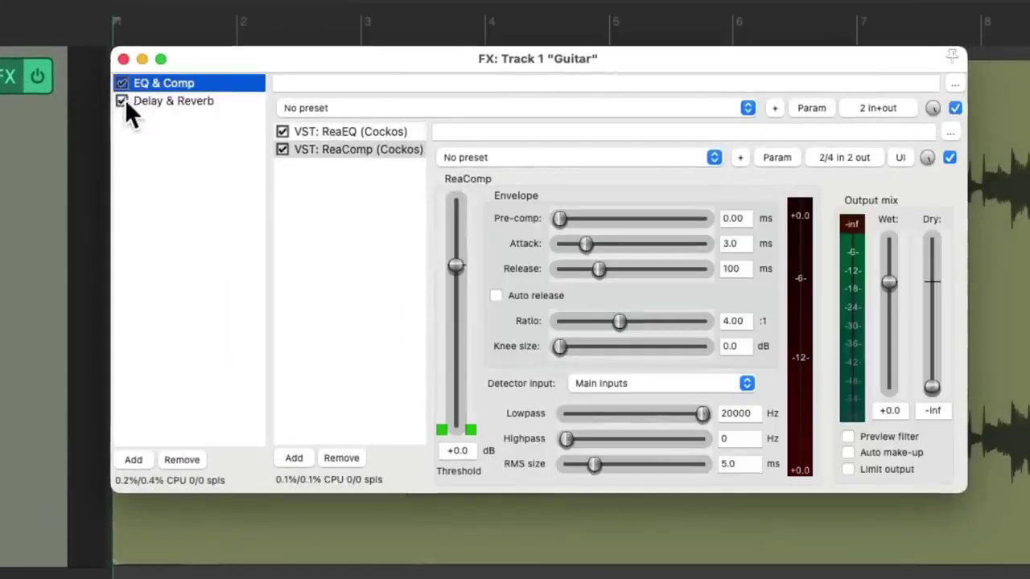
left_click(164, 134)
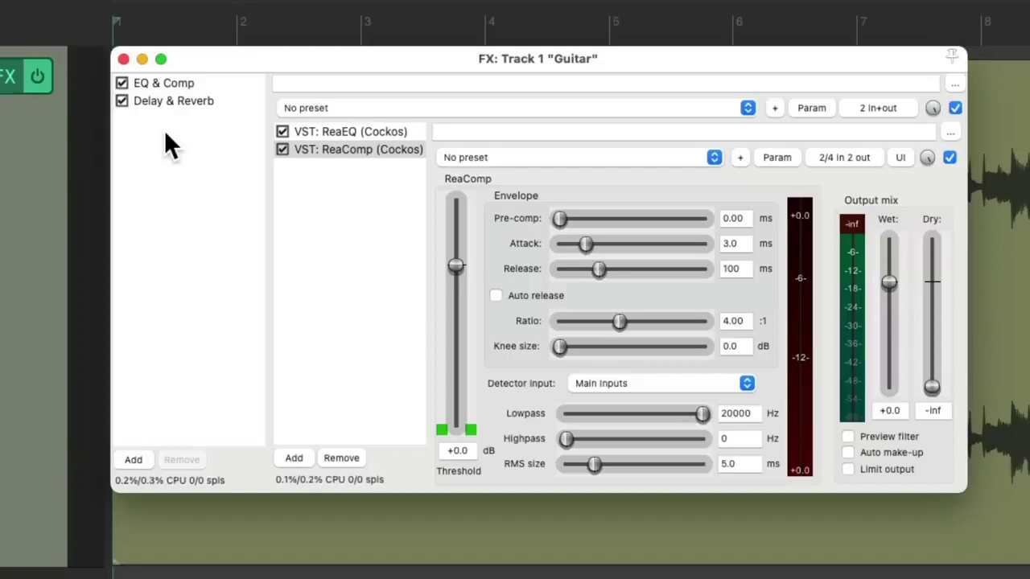
left_click(235, 84)
Step: Show the Bypass track envelope for the Delay & Reverb container
left_click(251, 102)
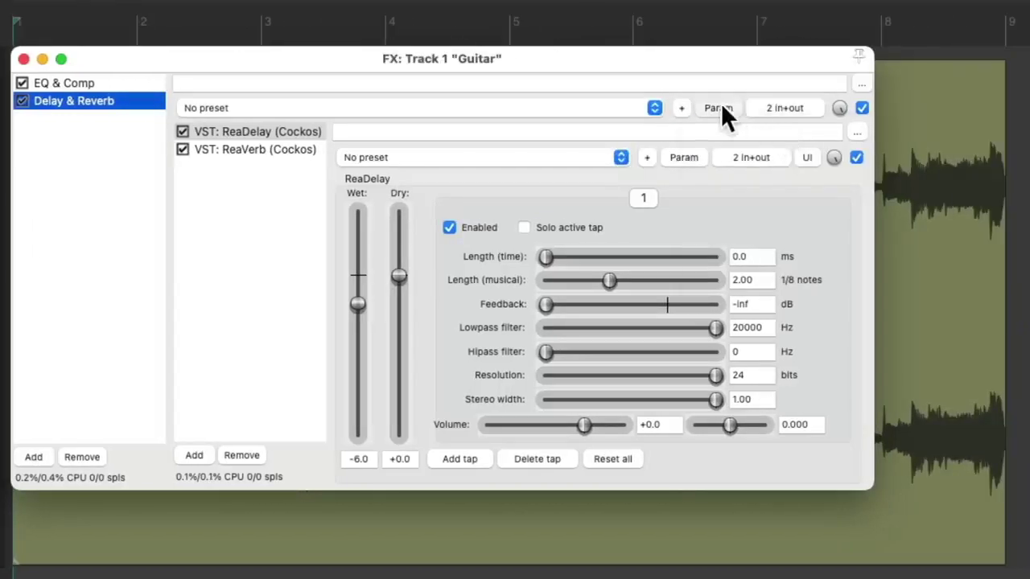
left_click(820, 103)
mouse_move(713, 204)
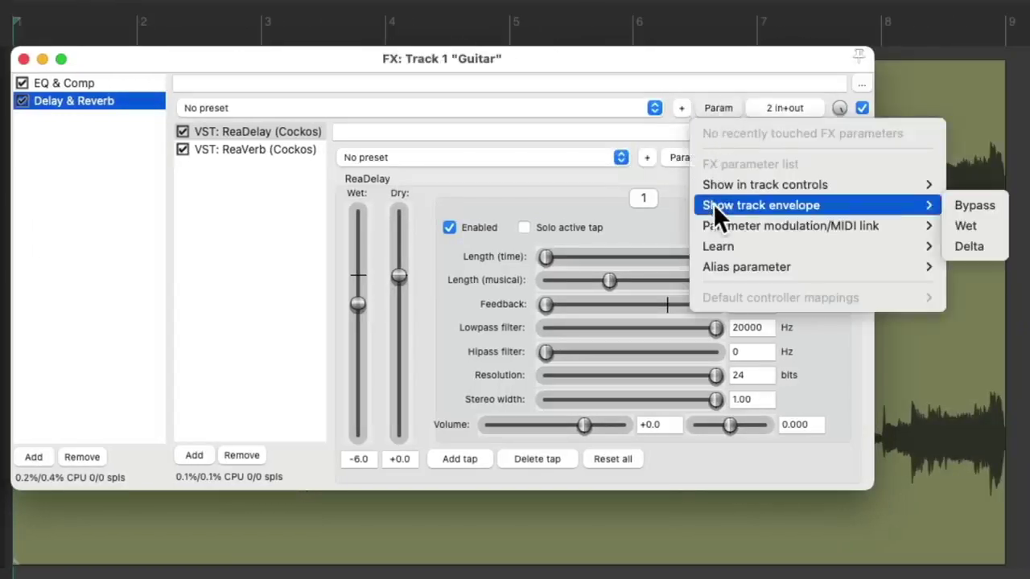
left_click(993, 208)
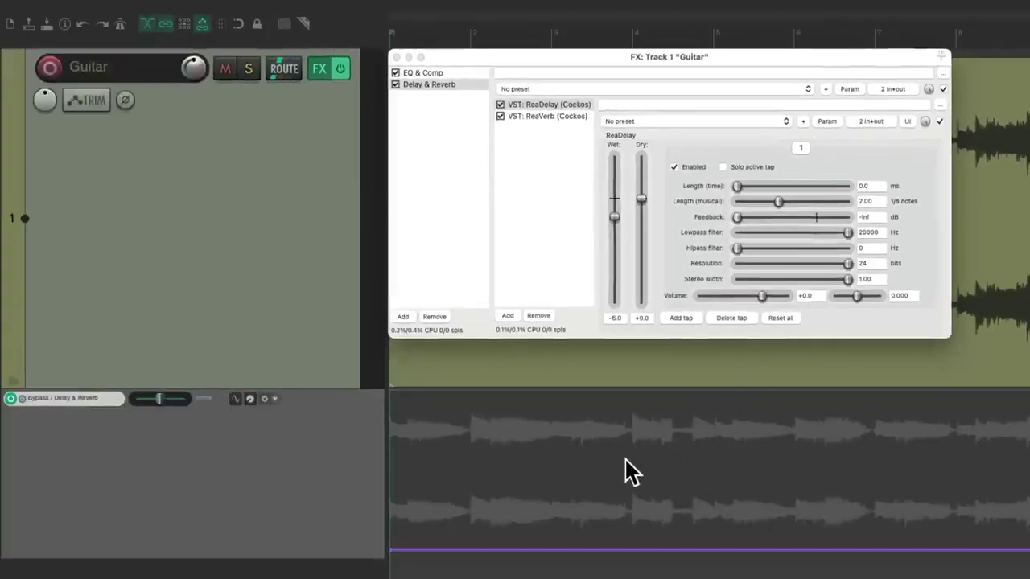
Step: Add two points to the bypass envelope, before bar 3 and after bar 4, and raise the segment between them to bypass the container
left_click(534, 551)
left_click(660, 551)
mouse_move(617, 544)
left_mouse_down()
mouse_move(623, 416)
mouse_move(621, 439)
left_mouse_up()
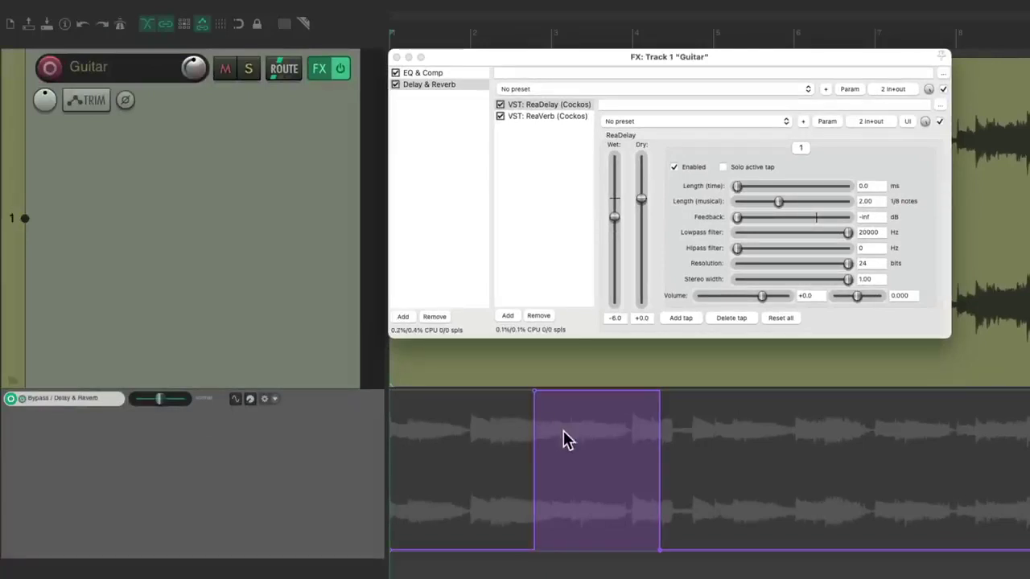
Step: Place the edit cursor before, inside and after the raised envelope section to check the container's bypass state
left_click(510, 460)
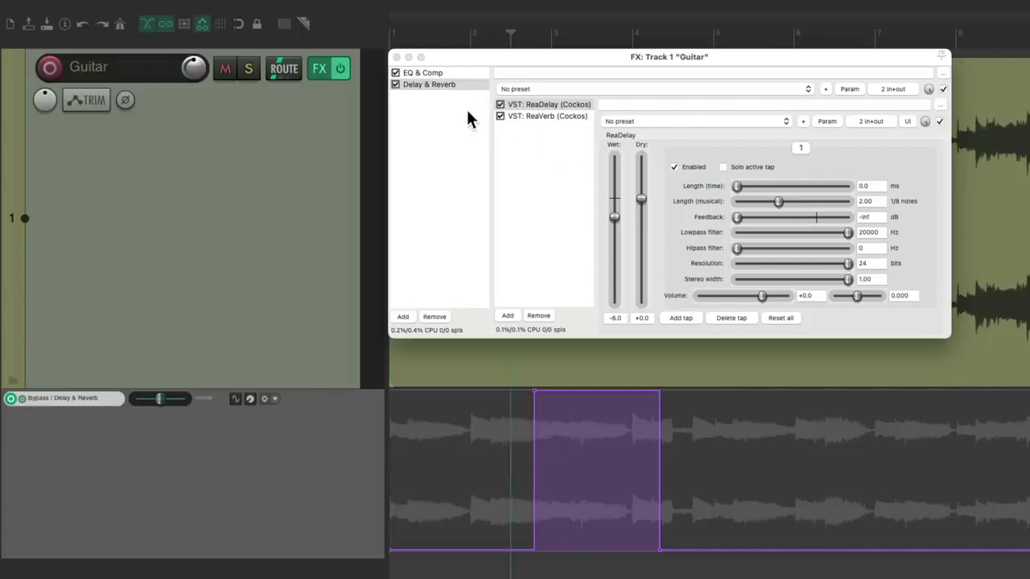
left_click(595, 481)
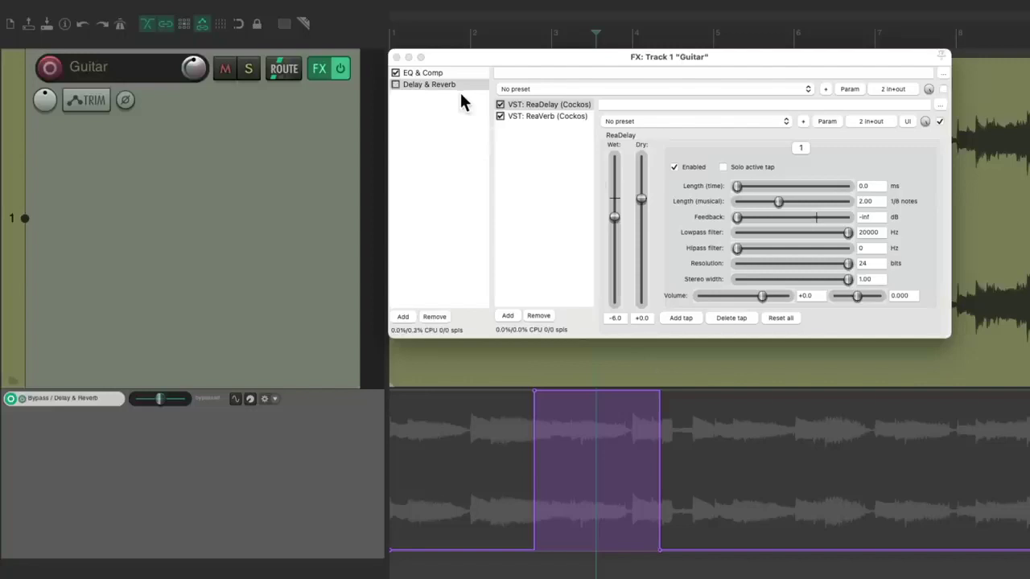
left_click(690, 469)
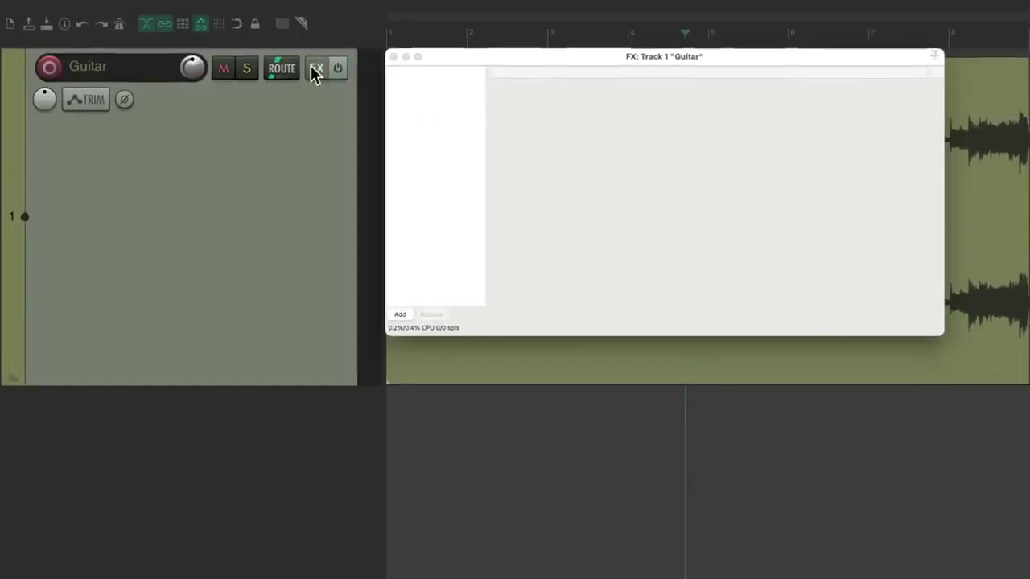
Step: Close the empty effects chain, play the Guitar track without effects, and add ReaEQ to it
left_click(392, 57)
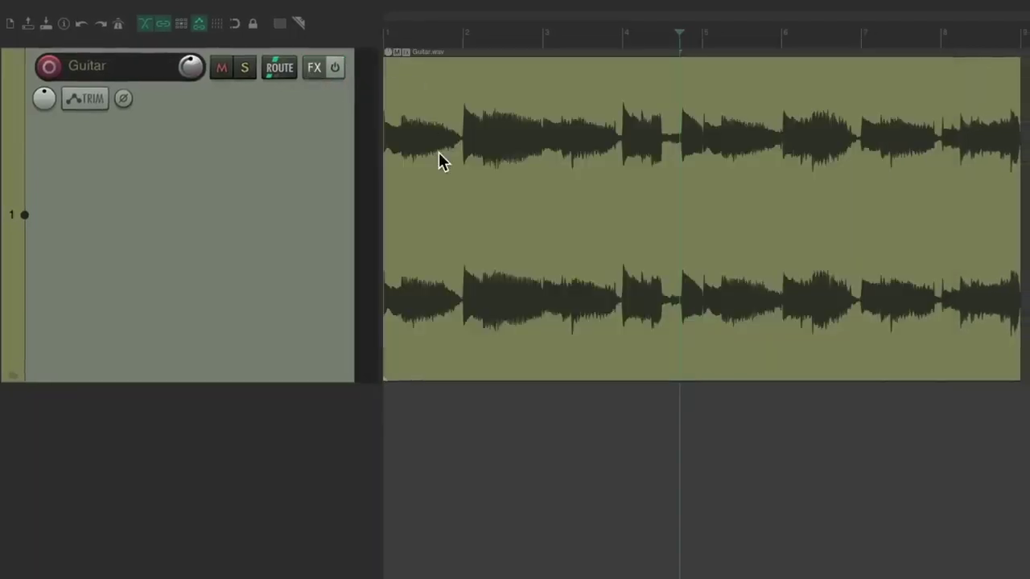
key("space")
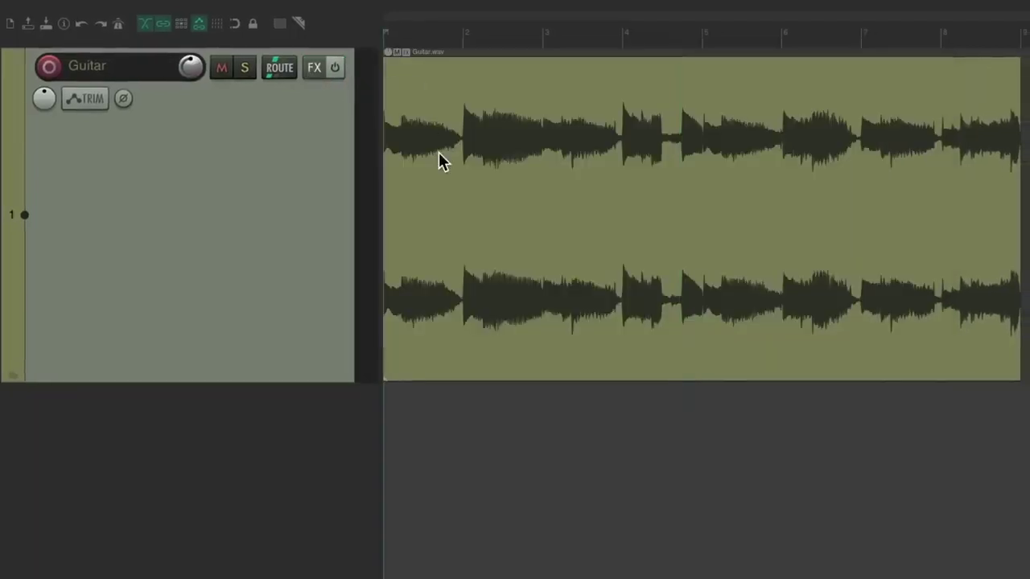
left_click(313, 69)
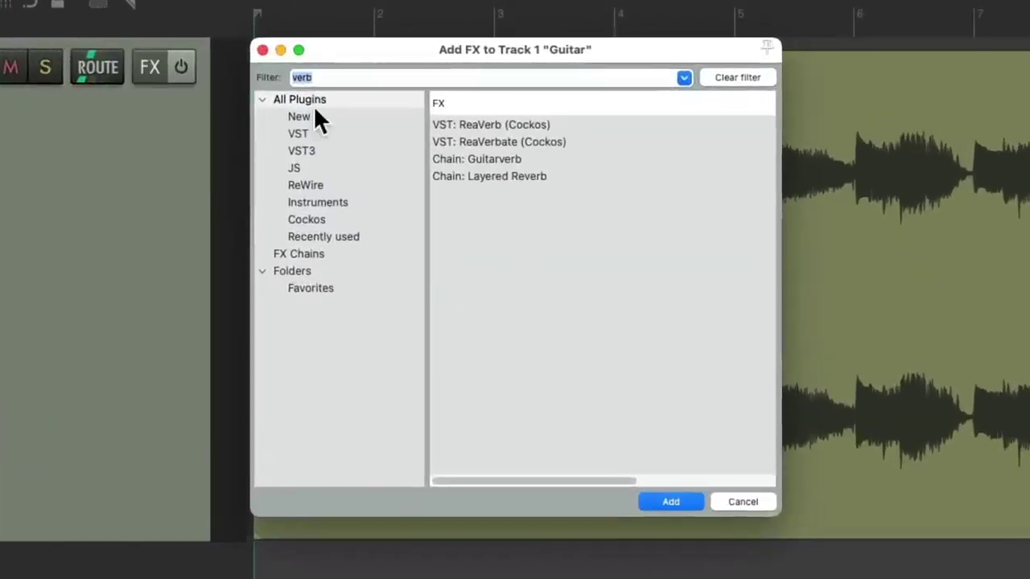
type("eq")
left_click(508, 126)
double_click(507, 124)
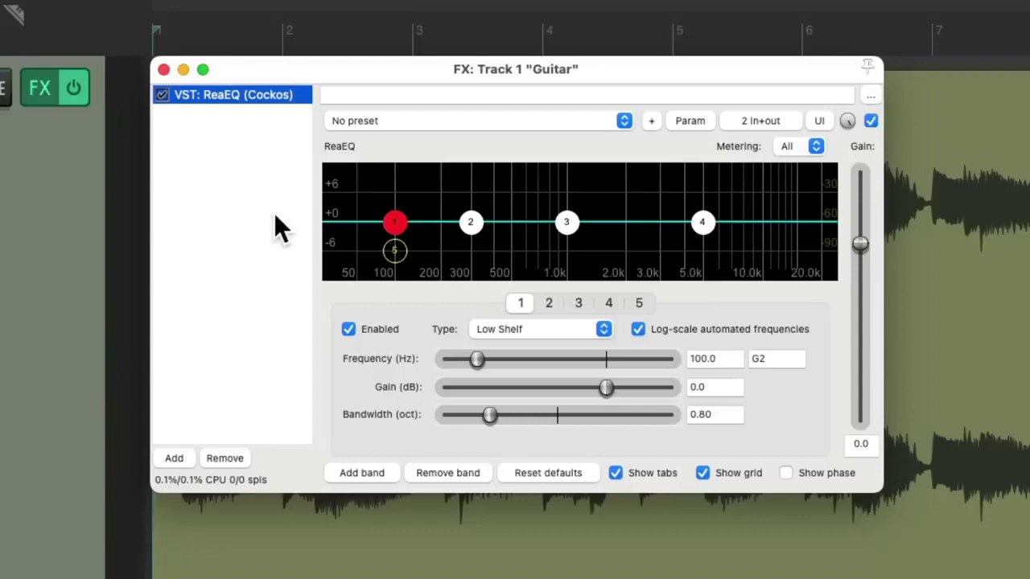
Step: During playback, set ReaEQ's band 5 high pass to about 1114 Hz and its band 4 high shelf to about 2749 Hz with 21.6 dB gain
left_click(395, 250)
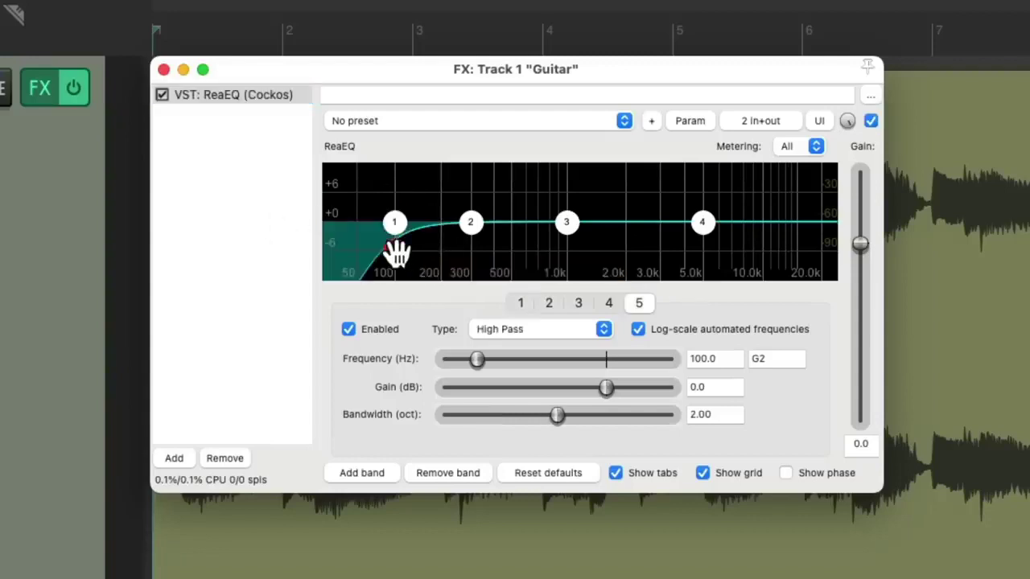
left_click_drag(396, 250, 576, 252)
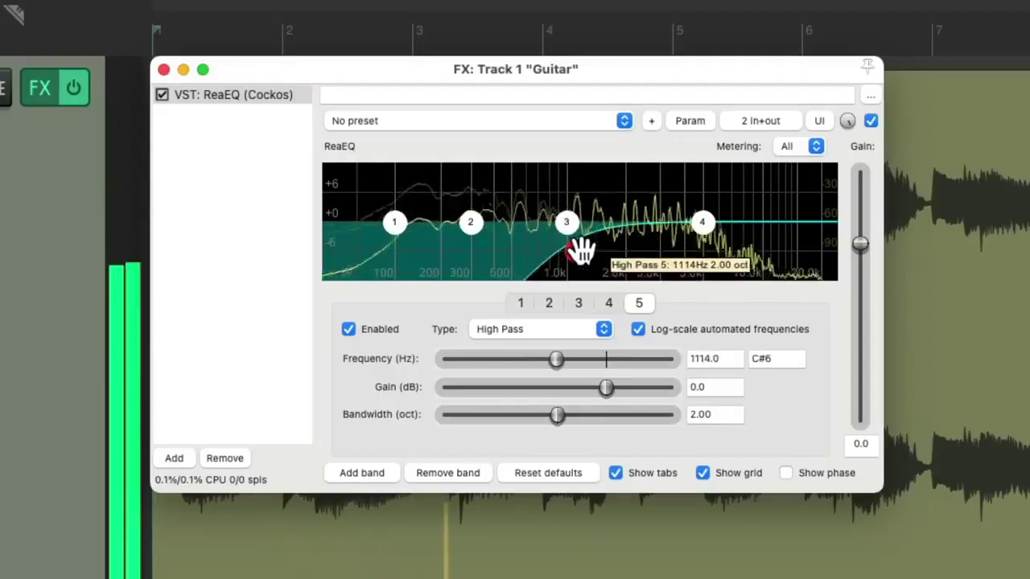
key("space")
key("space")
left_click_drag(701, 223, 650, 115)
key("space")
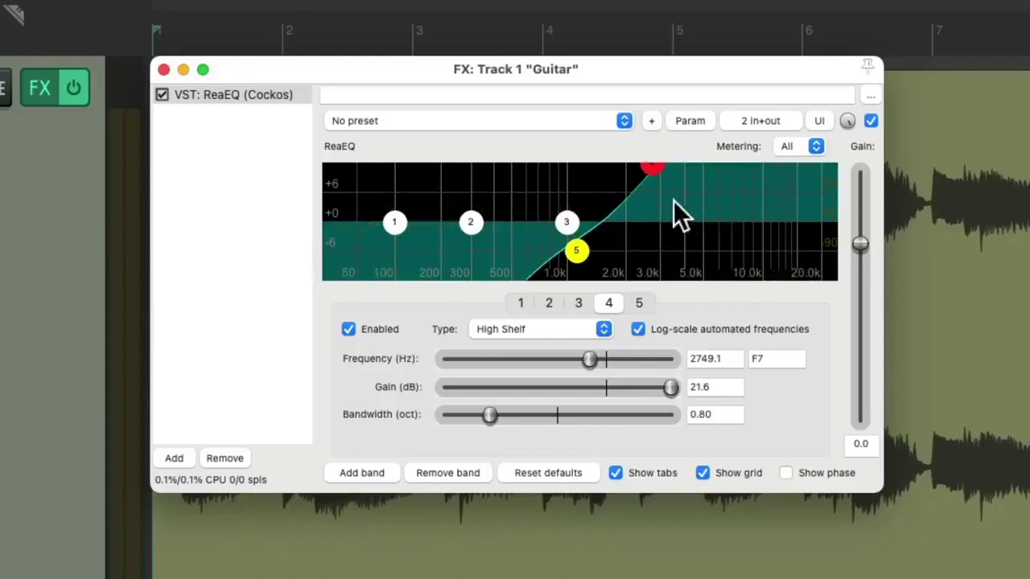
Step: Add ReaComp after ReaEQ in the Guitar track's effects chain
double_click(234, 175)
type("comp")
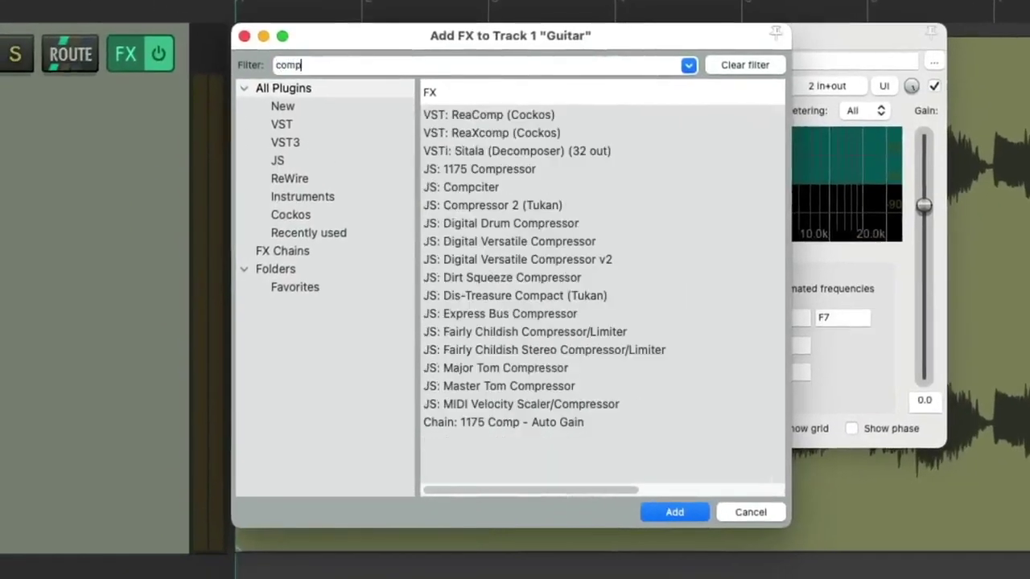
double_click(509, 114)
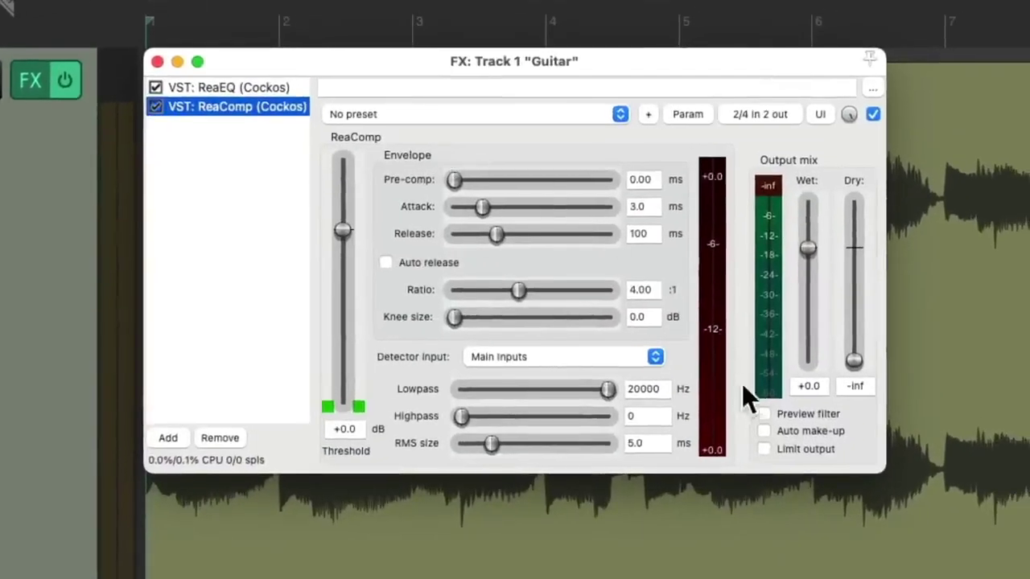
Step: Enable ReaComp's auto make-up and lower its threshold to -23.4 dB during playback
left_click(764, 432)
key("space")
left_click_drag(344, 231, 343, 325)
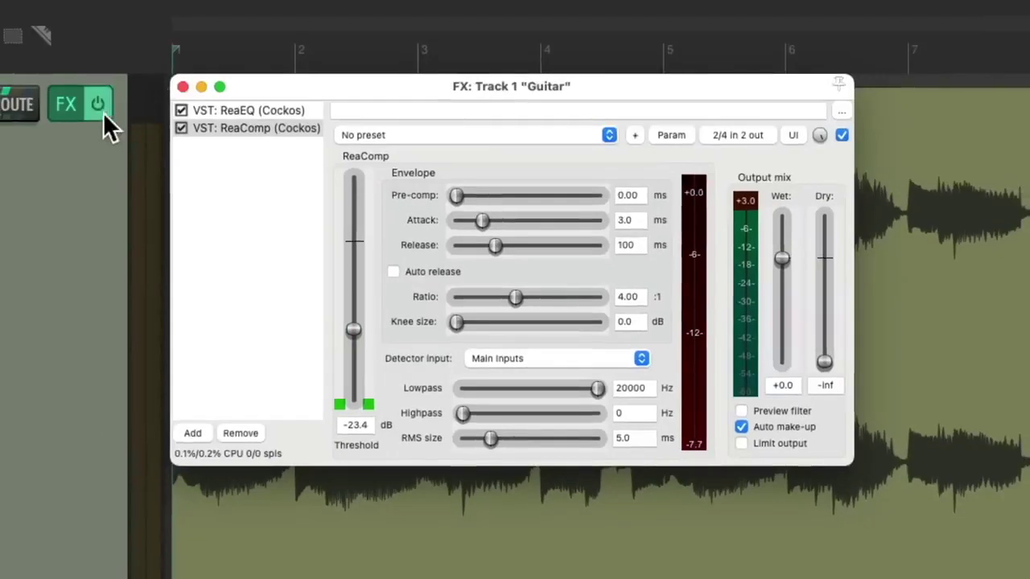
Step: Play the Guitar track with its effects chain bypassed and re-enabled to compare the sound
left_click(68, 87)
key("space")
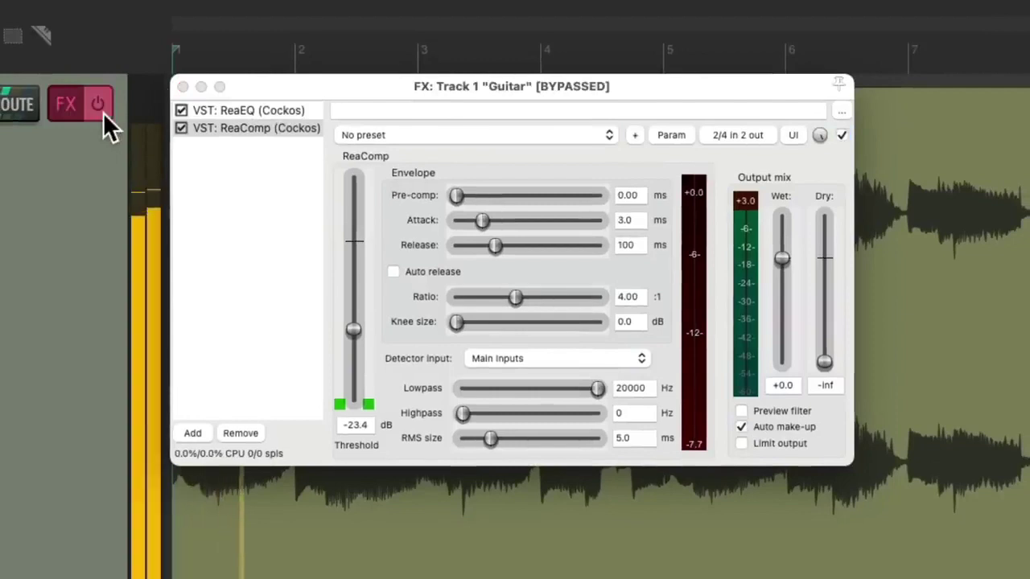
left_click(100, 106)
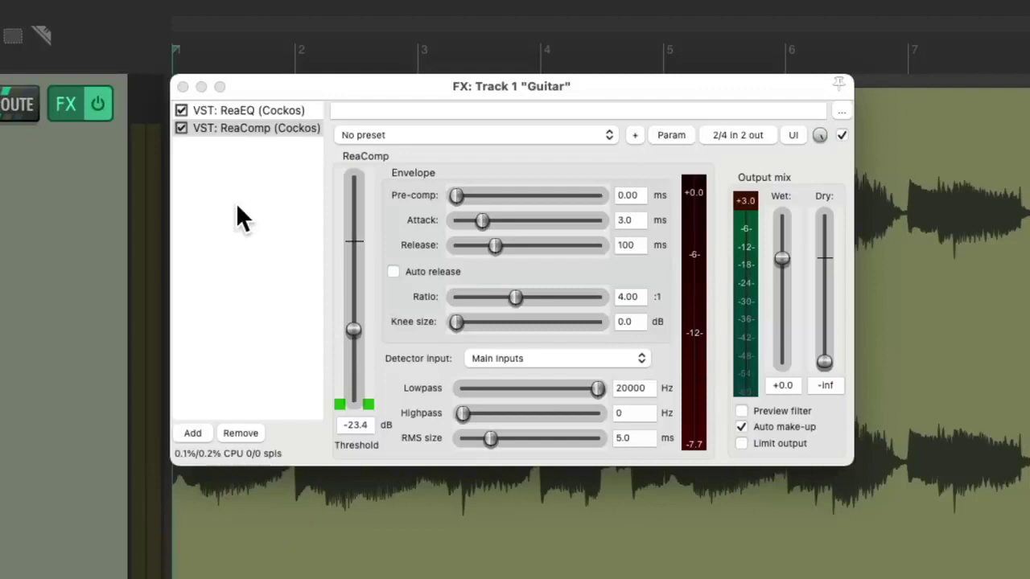
Step: Move ReaEQ and ReaComp together into a new container
left_click(288, 109)
left_click(285, 127, "shift")
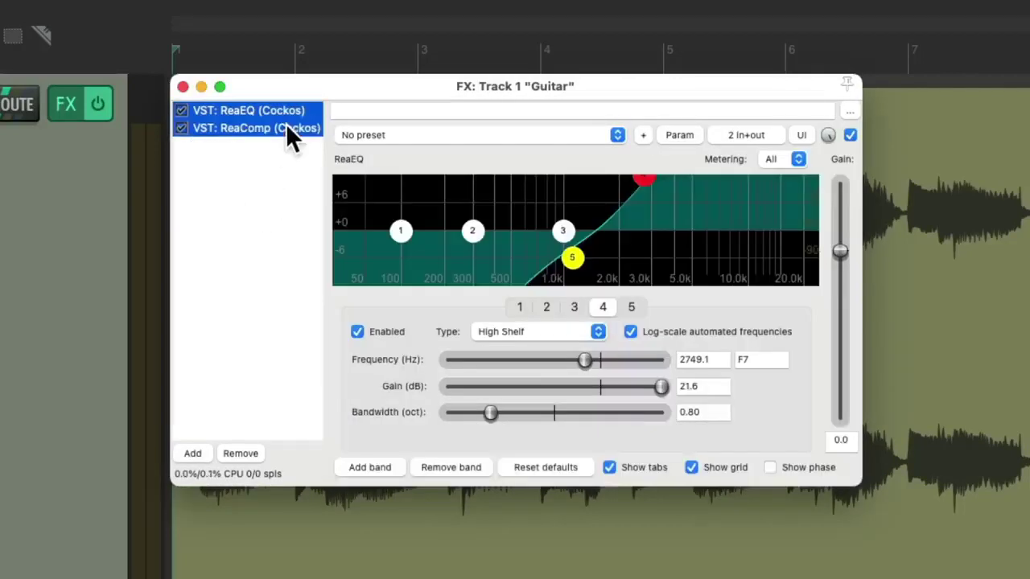
right_click(250, 129)
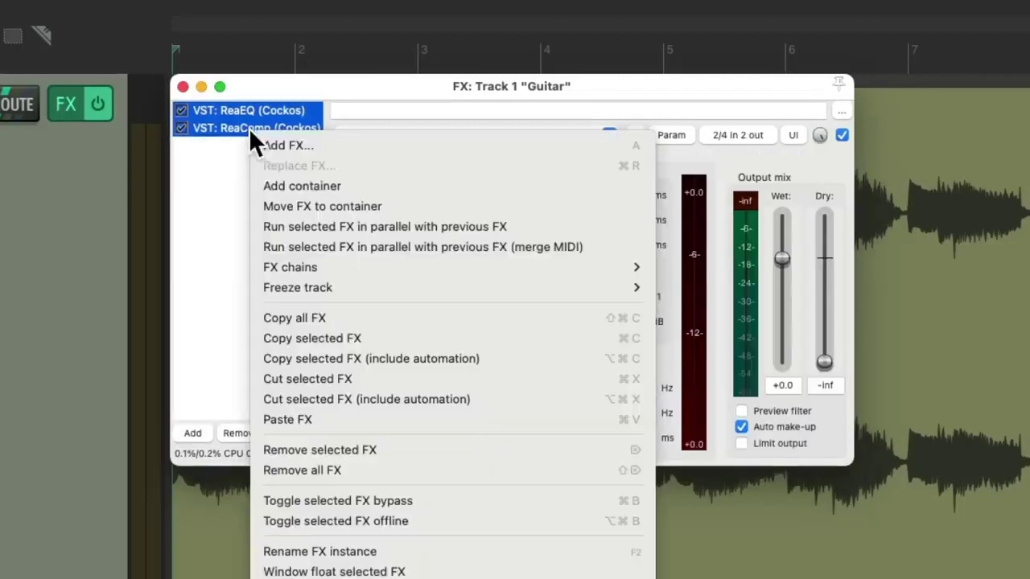
left_click(265, 206)
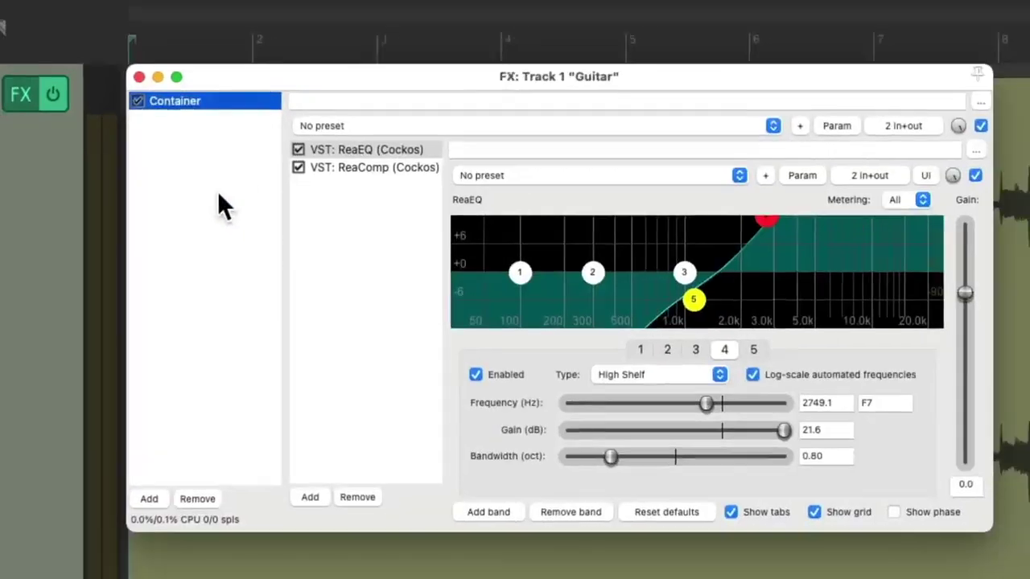
Step: Rename the new container as "High End Comp"
left_click(168, 93)
key("F2")
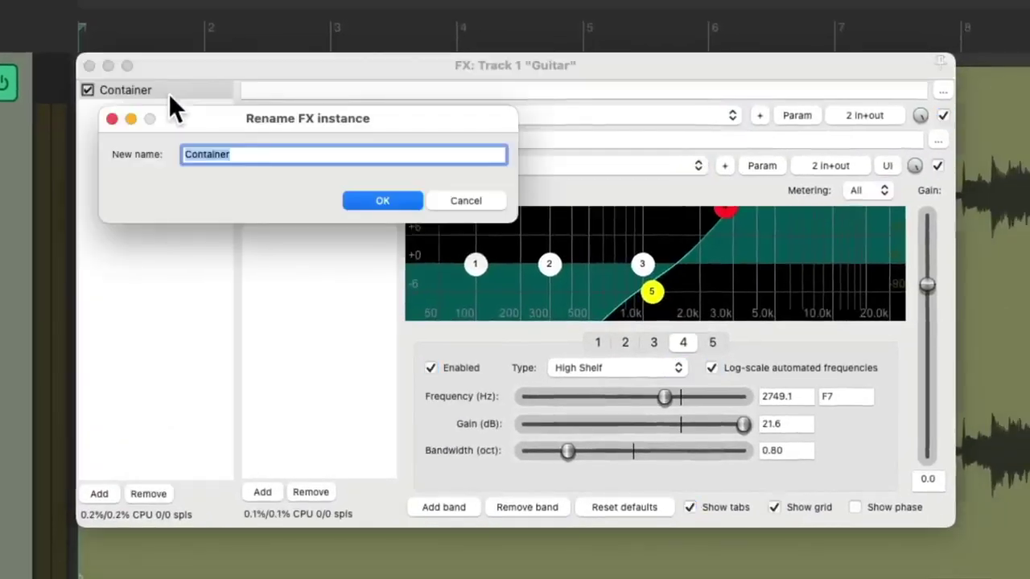
type("High End Comp")
key("Return")
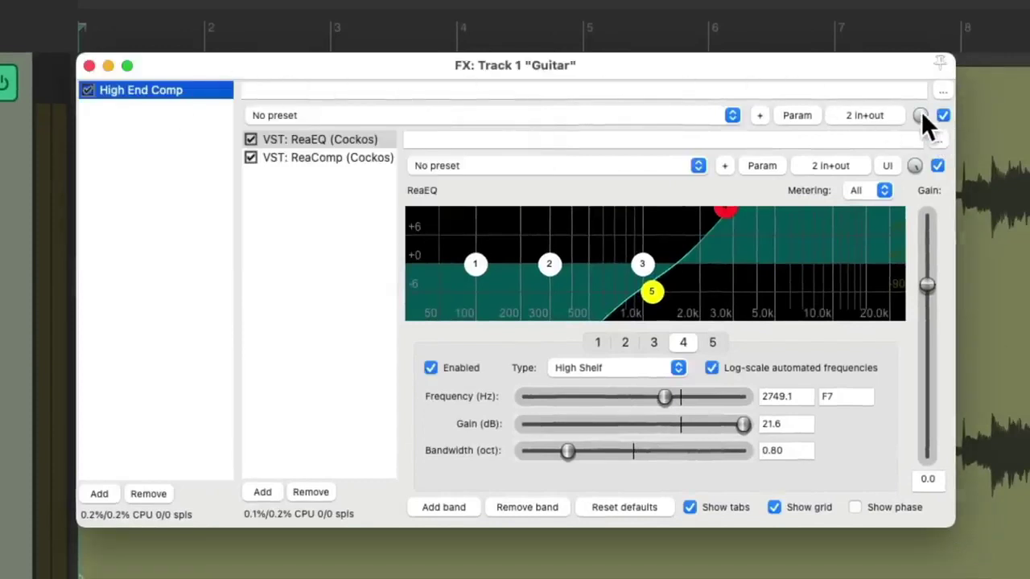
Step: Try the High End Comp container's wet mix during playback, ending at 100% wet, and set the container to run in parallel with the previous FX
key("space")
mouse_move(921, 115)
left_mouse_down()
mouse_move(921, 137)
mouse_move(918, 91)
mouse_move(919, 115)
left_mouse_up()
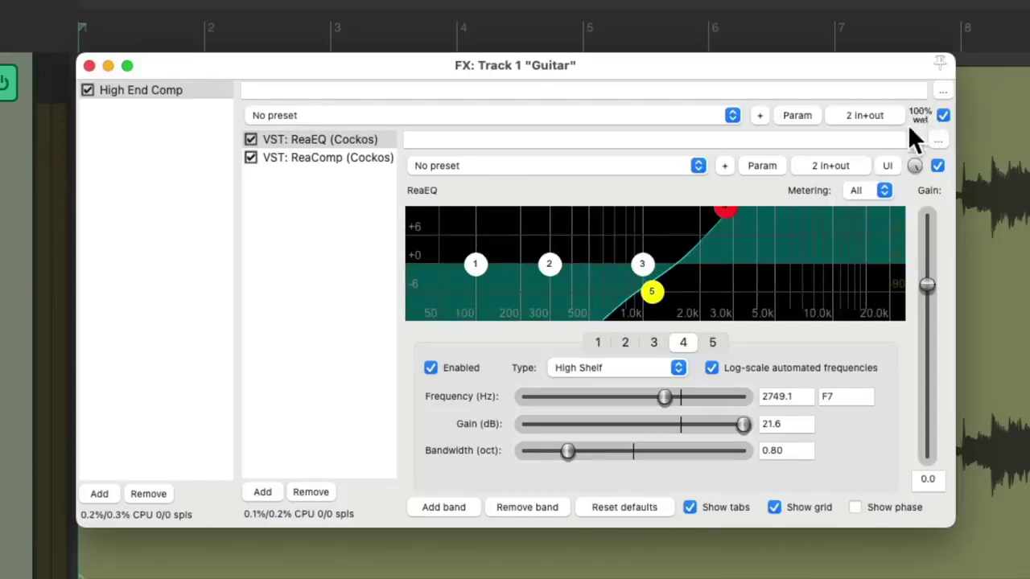
right_click(201, 89)
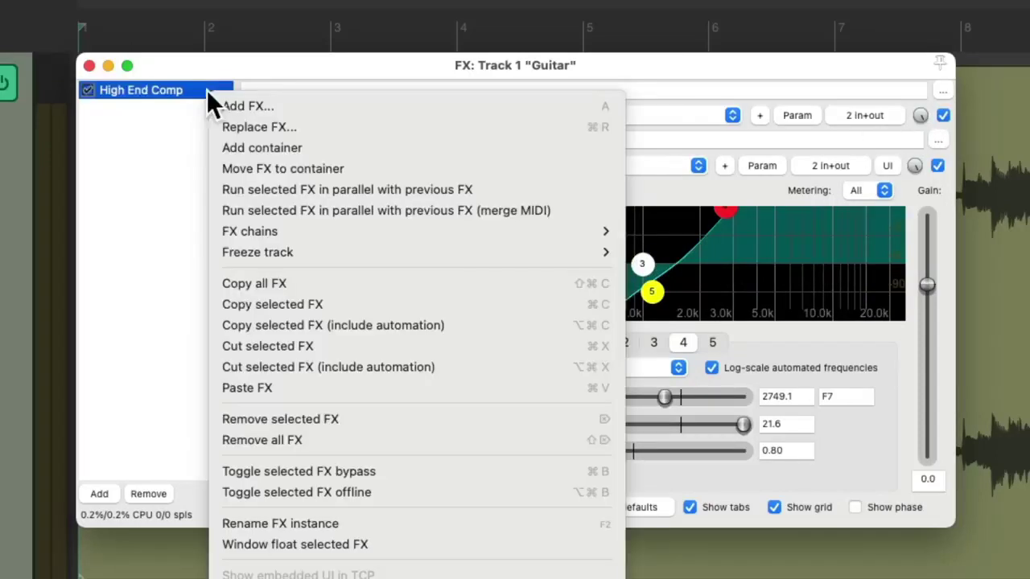
left_click(224, 188)
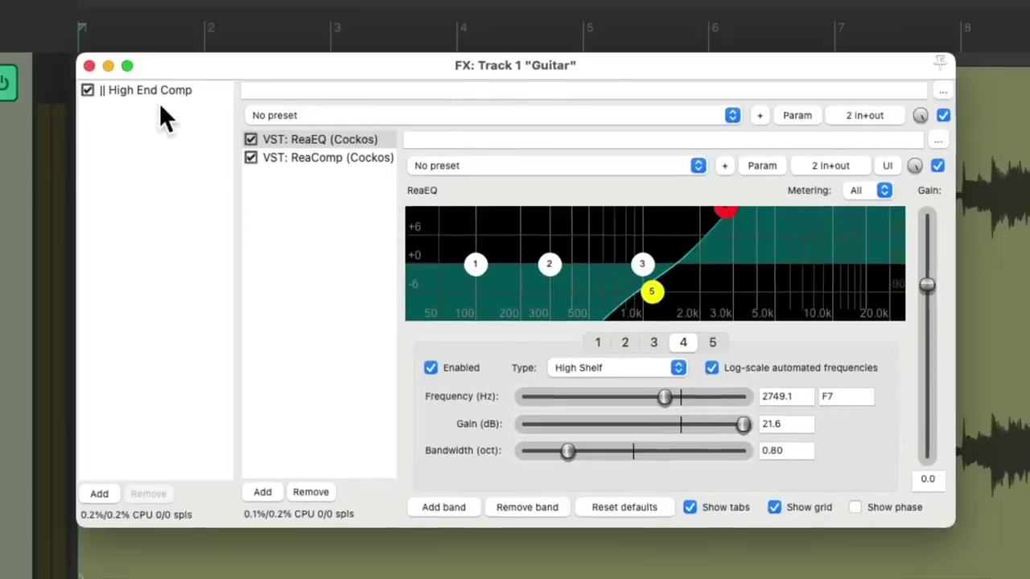
Step: Add a ReaEQ to the Guitar track and place it before the High End Comp container
double_click(152, 117)
type("eq")
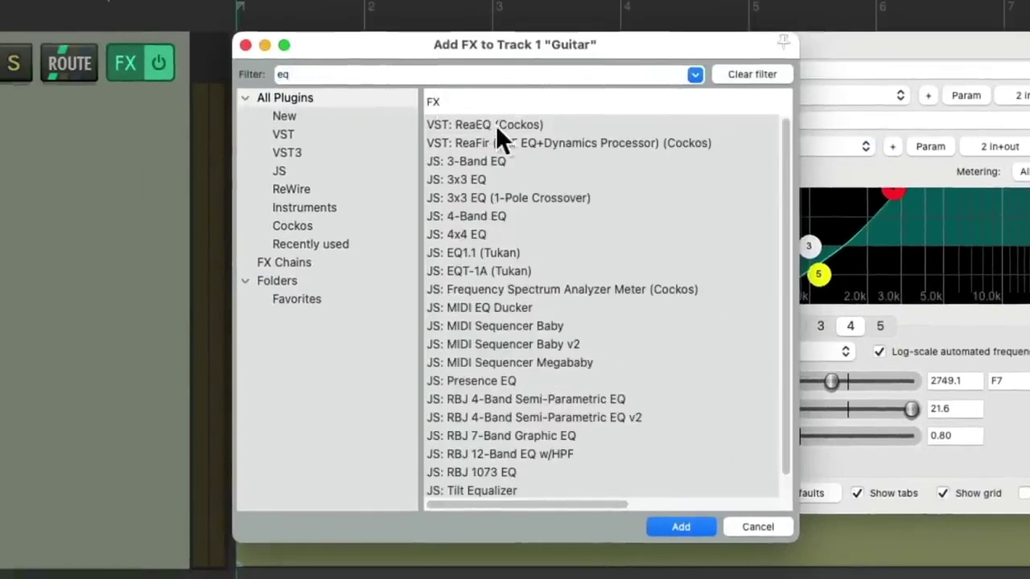
double_click(482, 126)
left_click_drag(312, 90, 314, 72)
Step: Rename the new ReaEQ as "Dummy FX"
double_click(204, 86)
type("Dummy FX")
key("Return")
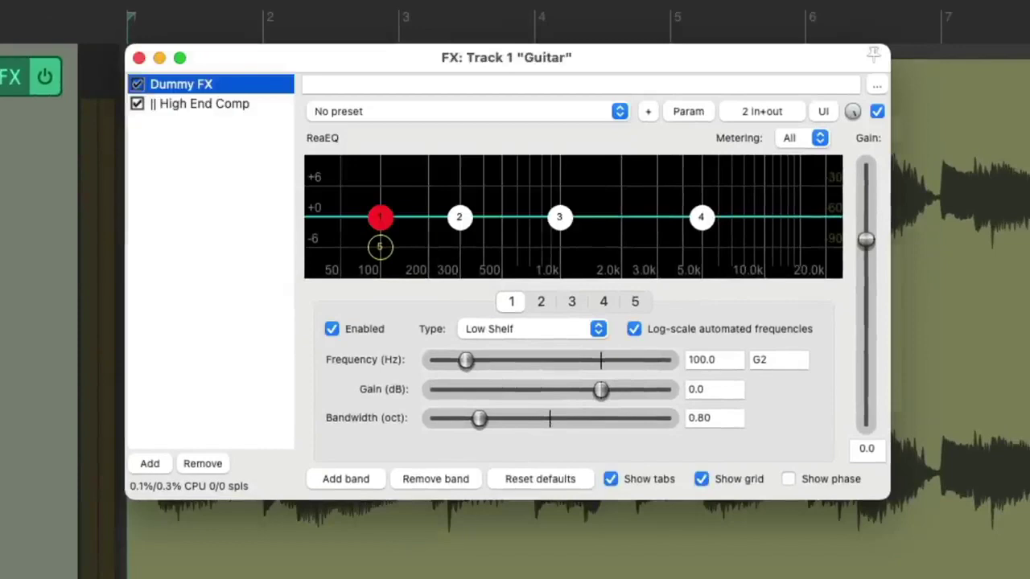
Step: Play the Guitar track with the High End Comp container bypassed to hear only the Dummy FX signal
left_click(205, 103)
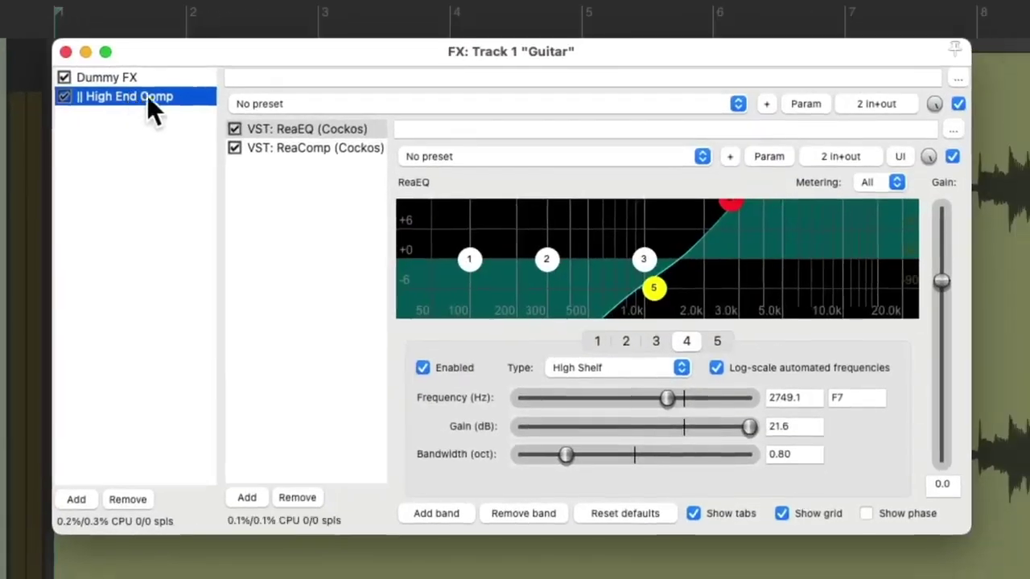
left_click(147, 76)
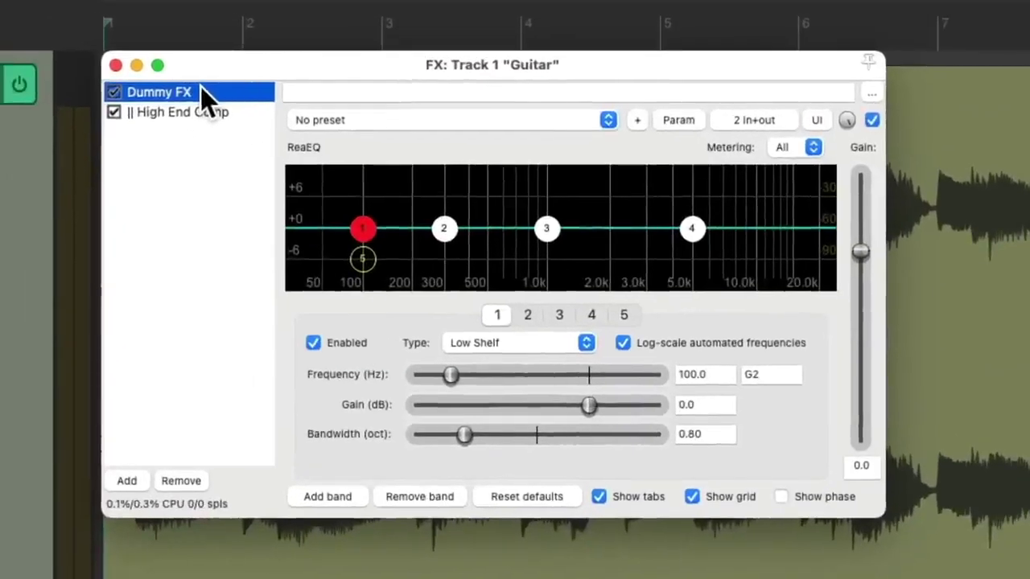
left_click(114, 113)
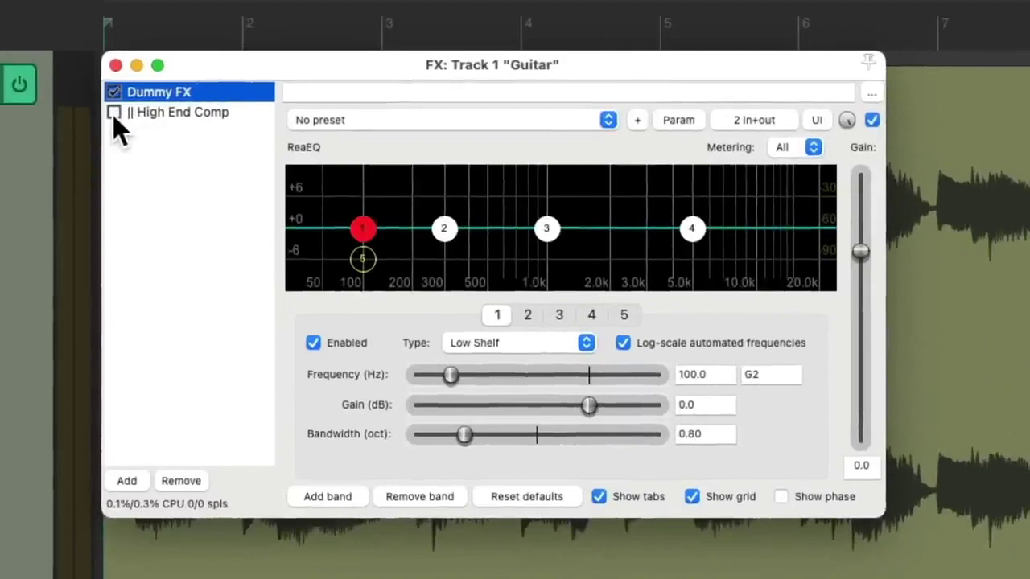
key("space")
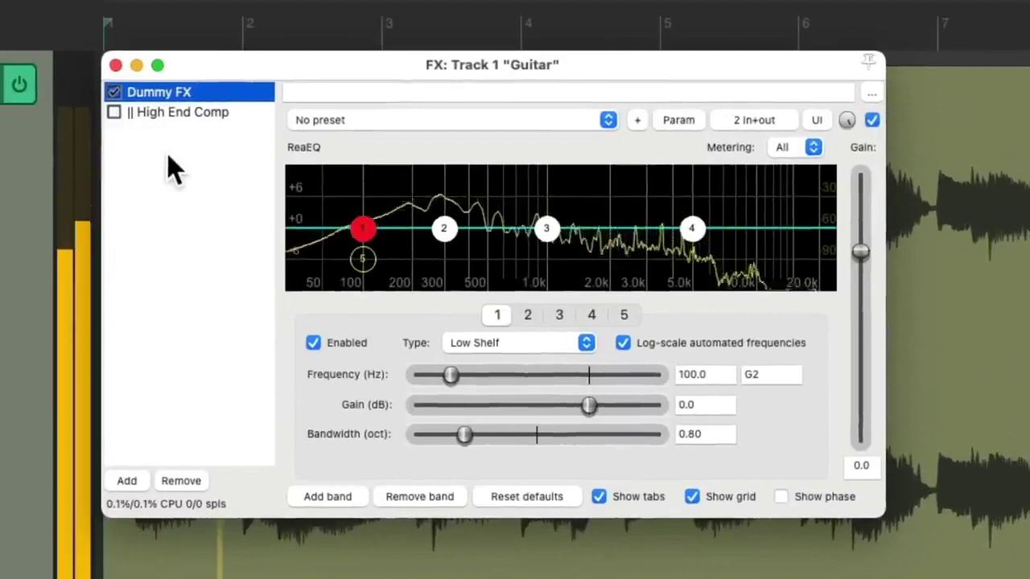
key("space")
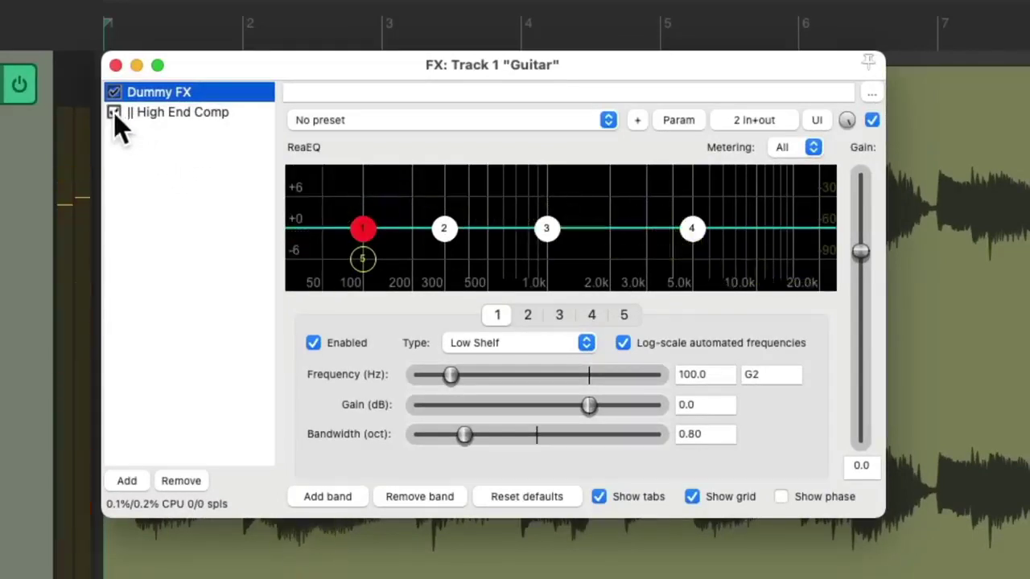
Step: Play the Guitar track through High End Comp with Dummy FX bypassed, and re-enable Dummy FX after listening
left_click(177, 108)
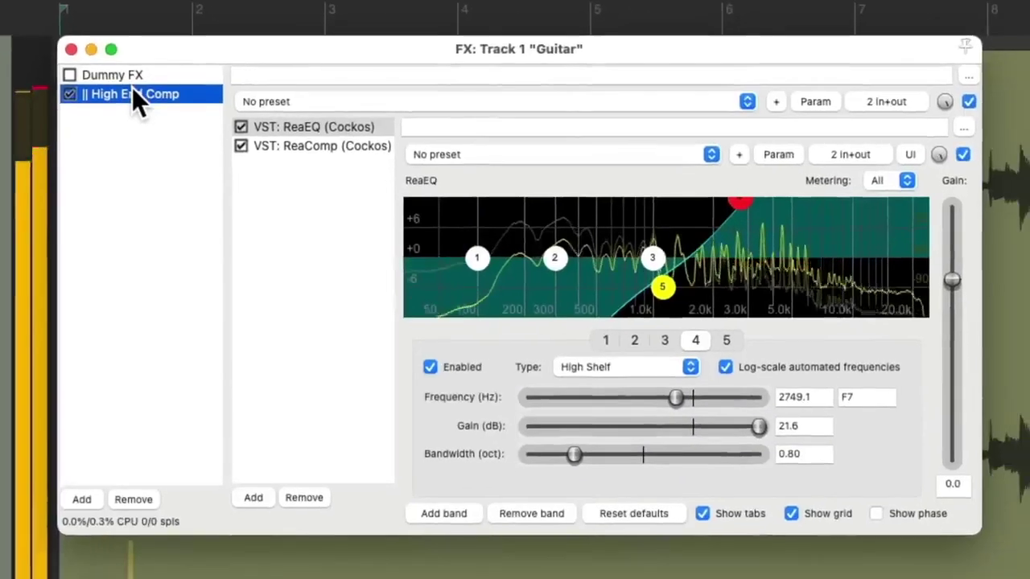
key("space")
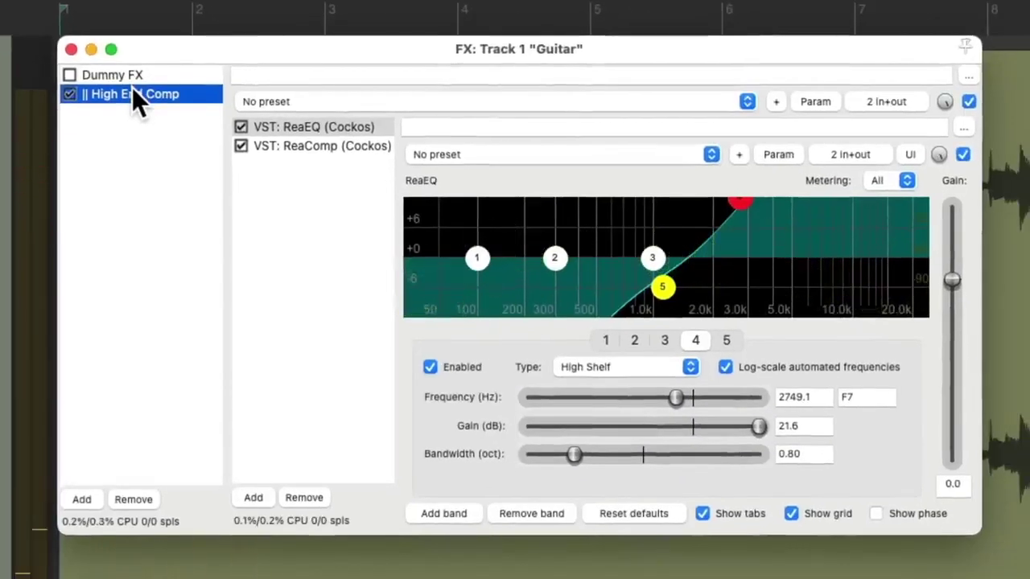
left_click(69, 75)
Step: Lower the High End Comp container's wet mix and adjust it during playback to blend it with the Dummy FX signal
left_click_drag(945, 102, 945, 121)
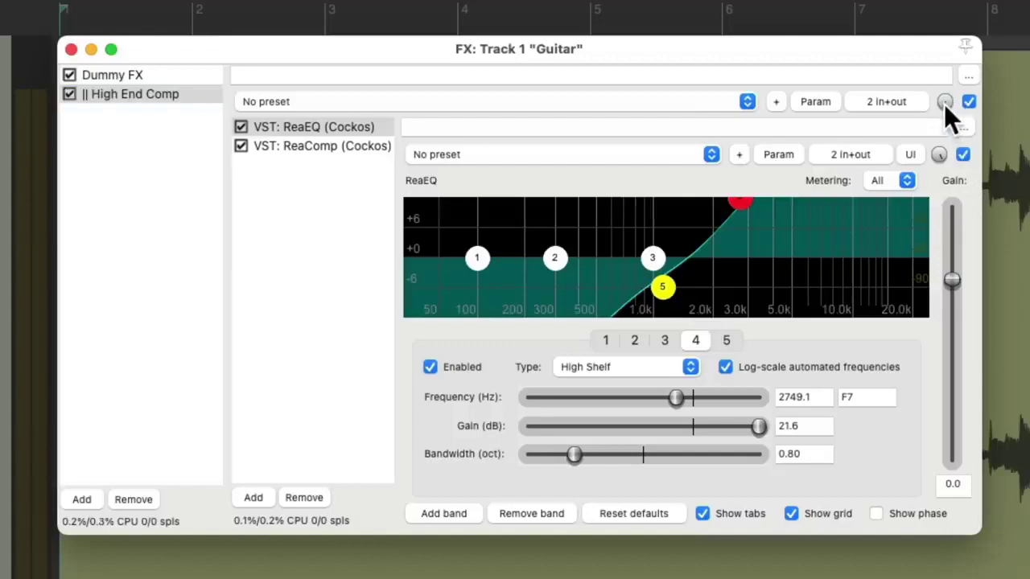
key("space")
mouse_move(943, 104)
left_mouse_down()
mouse_move(943, 74)
mouse_move(944, 113)
mouse_move(943, 80)
mouse_move(944, 103)
left_mouse_up()
key("space")
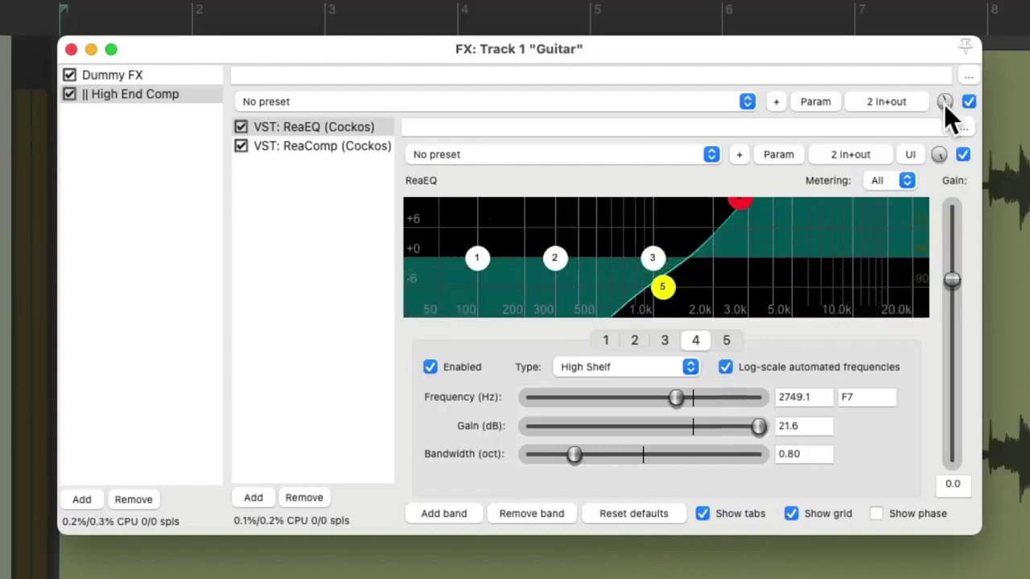
Step: Show the Dummy FX settings
left_click(173, 75)
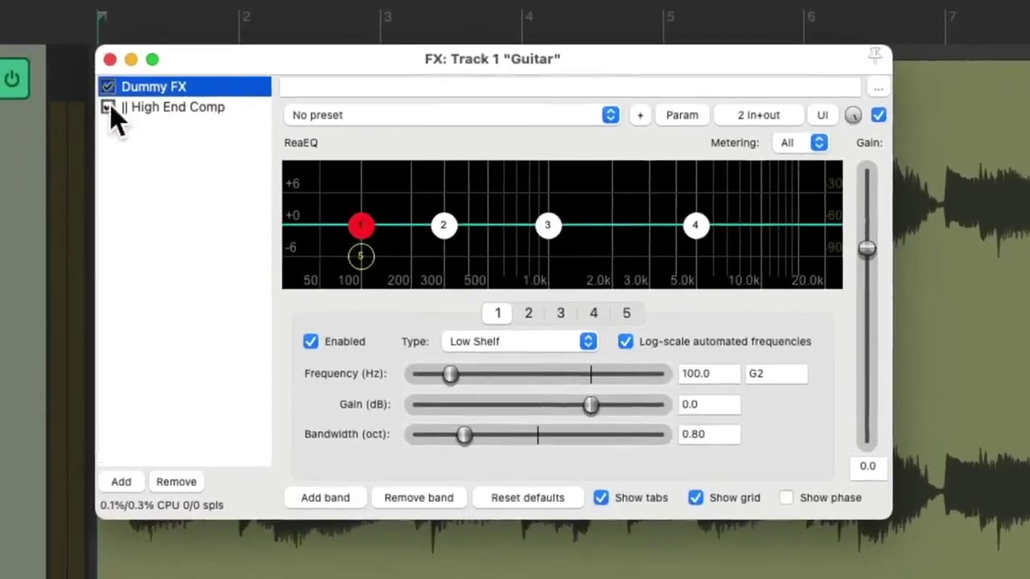